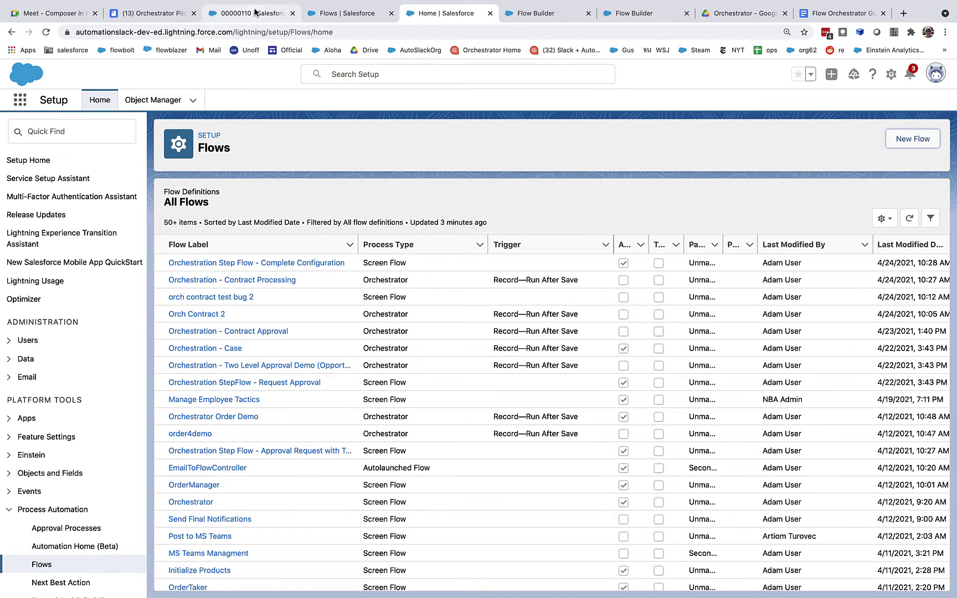
Switch to the browser tab showing contract 00000110.
left_click(255, 13)
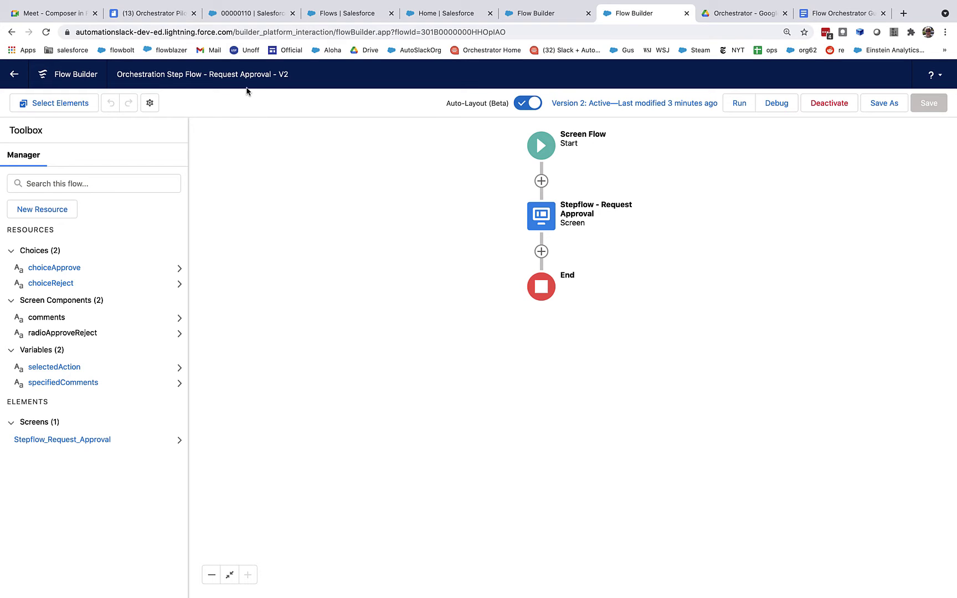
Open and close the approval screen without changes, then open the All Flows list in a new tab.
double_click(537, 216)
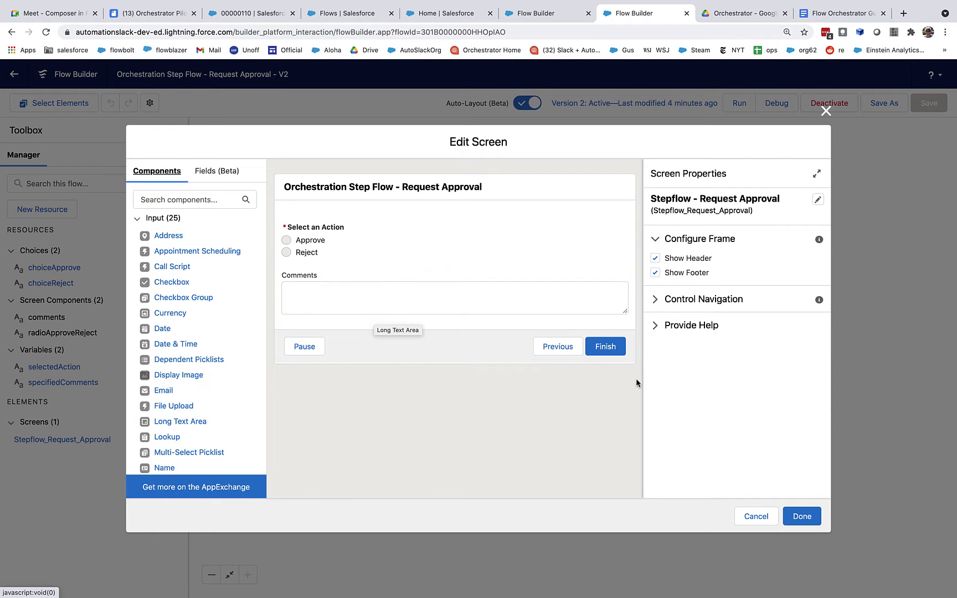
left_click(824, 113)
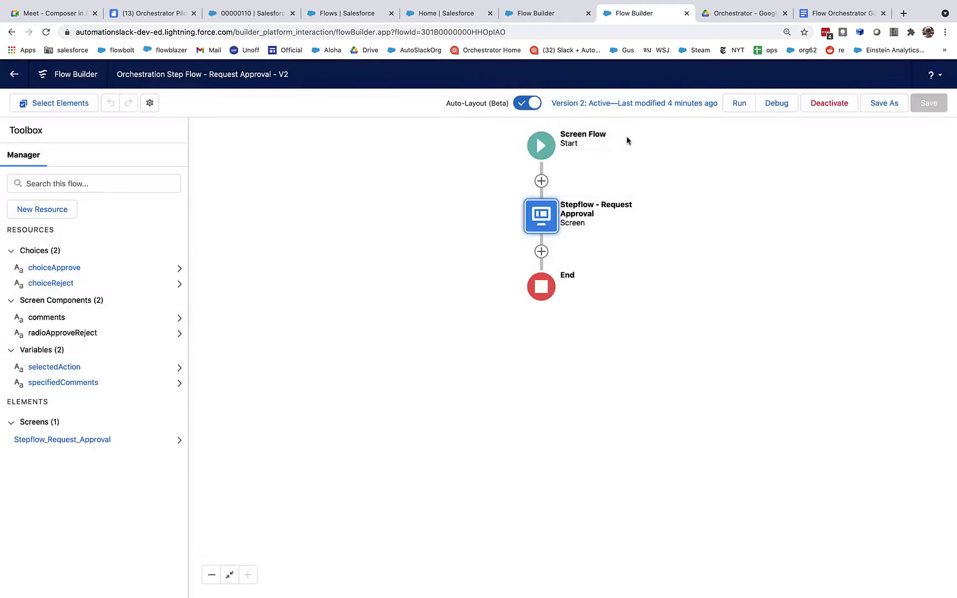
right_click(15, 74)
left_click(28, 81)
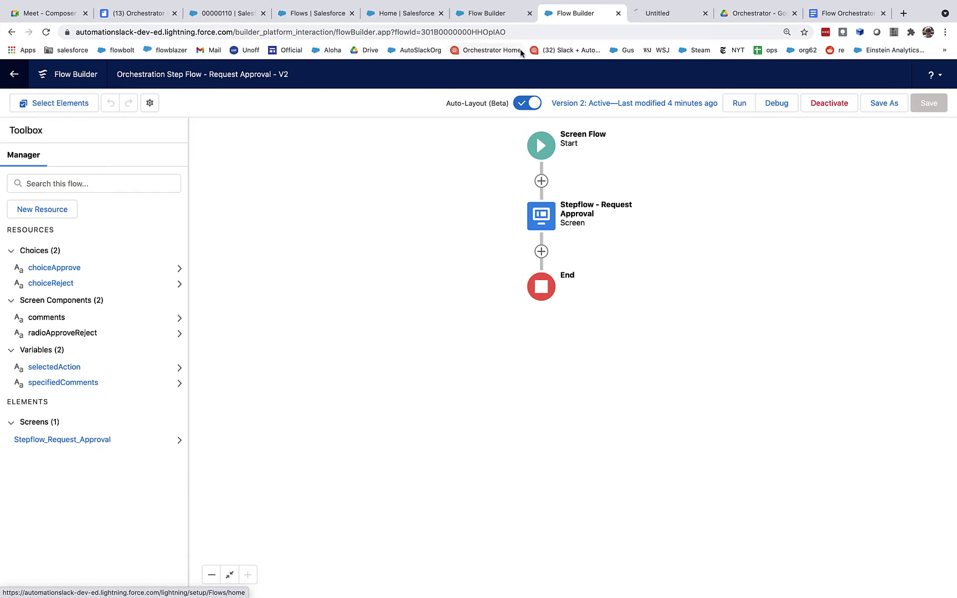
left_click(647, 13)
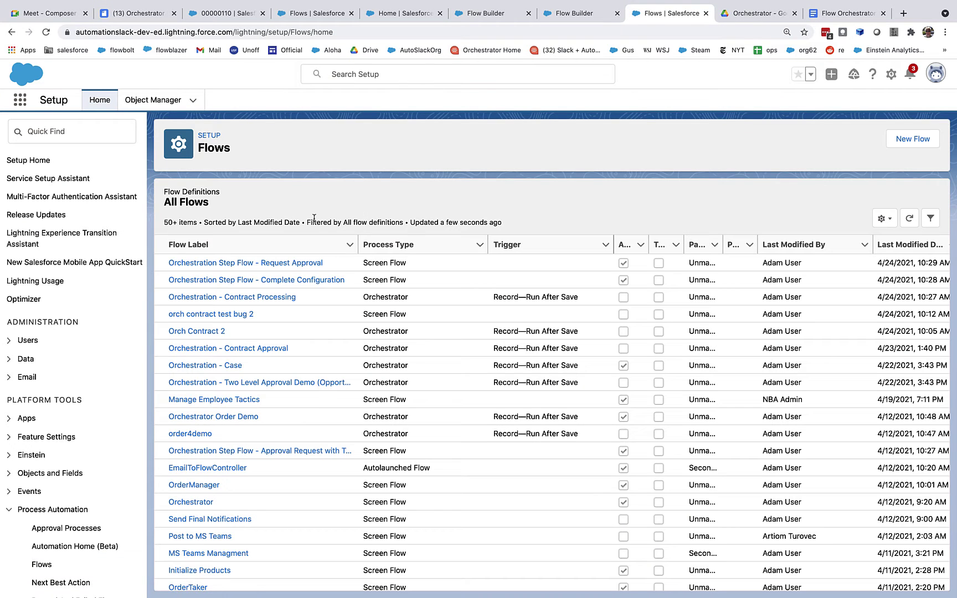
left_click(298, 280)
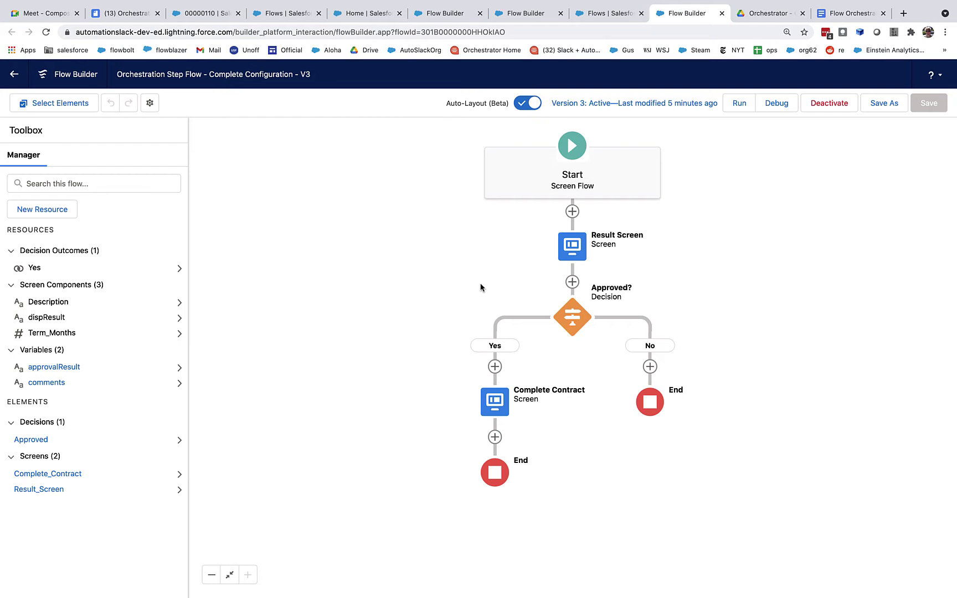
left_click(579, 256)
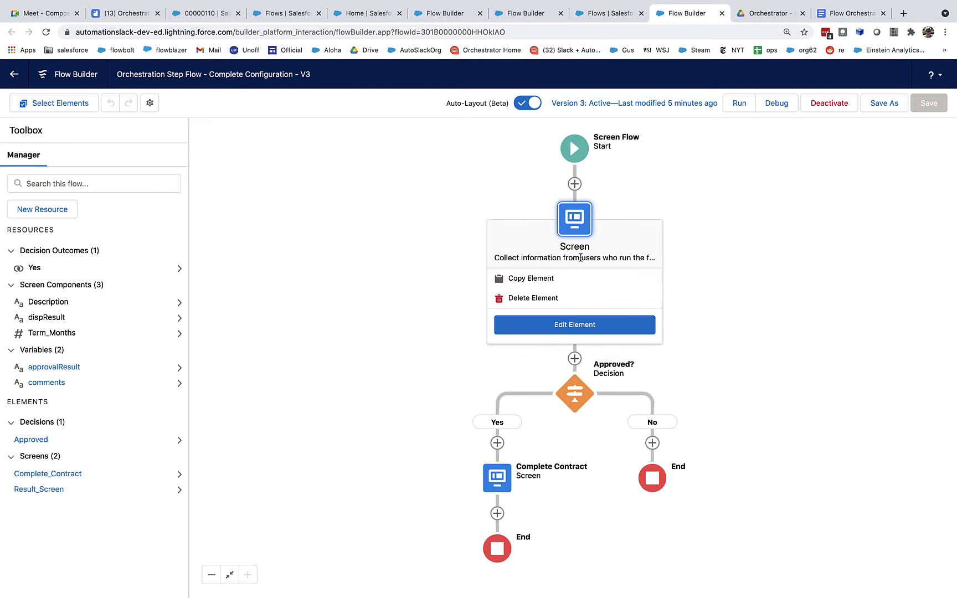
double_click(572, 222)
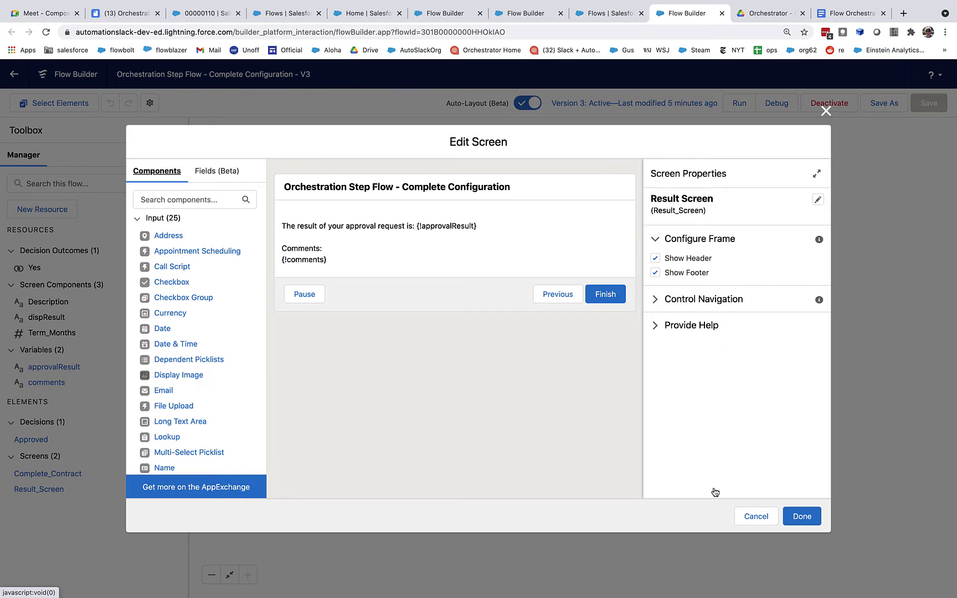
left_click(753, 516)
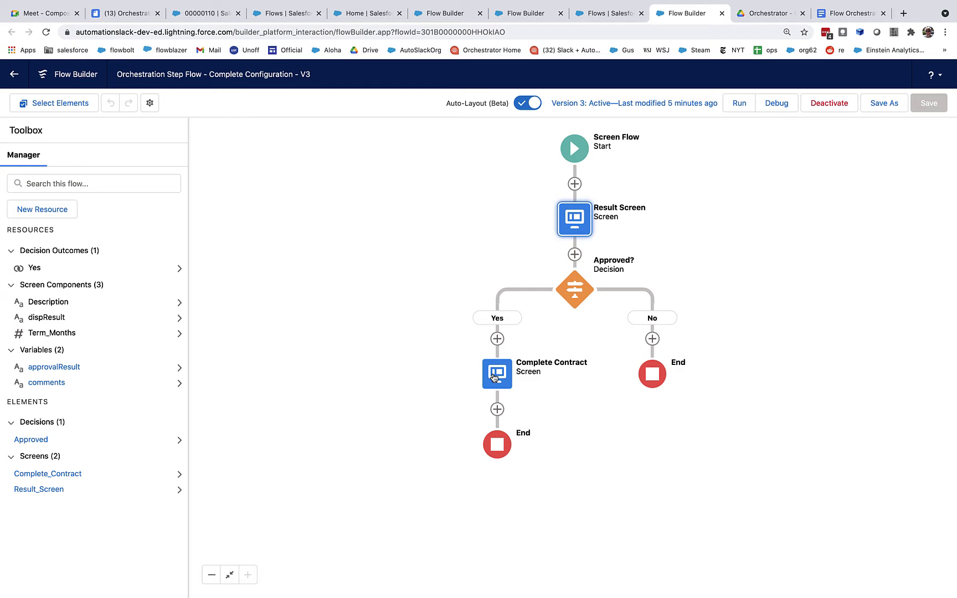
left_click(593, 13)
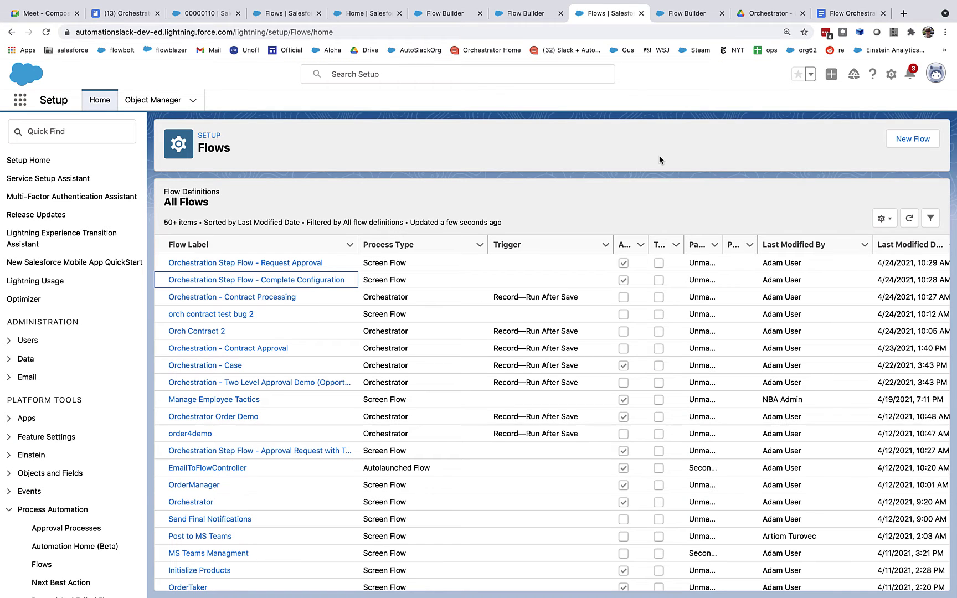
Create a new Record-Triggered Orchestration flow from the Orchestrator category.
left_click(909, 137)
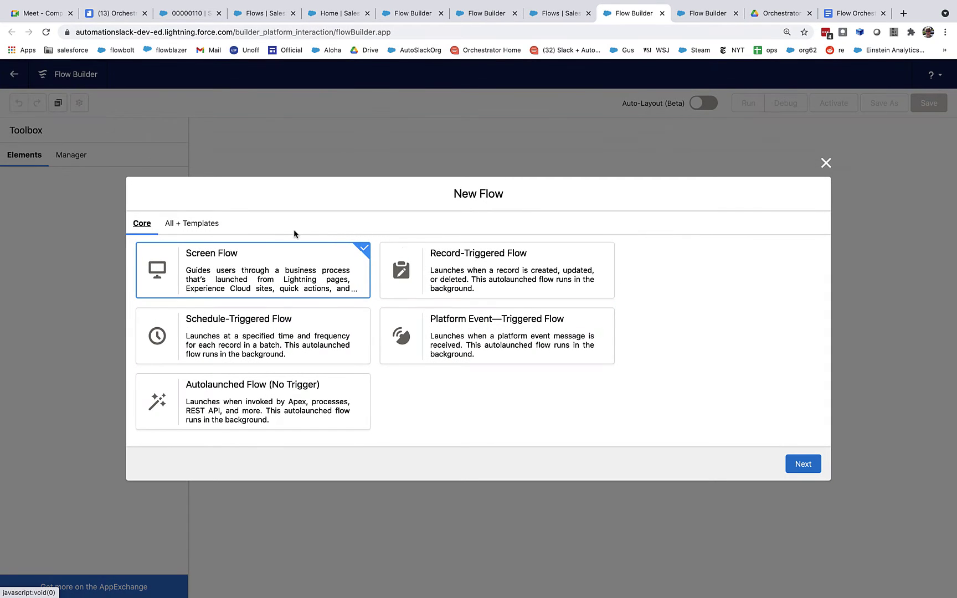
left_click(184, 224)
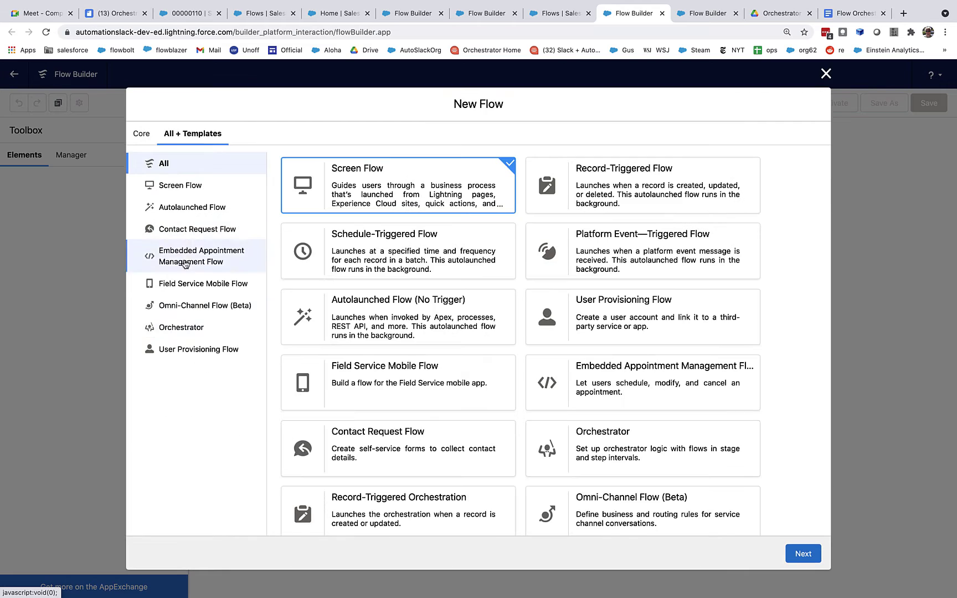
left_click(180, 330)
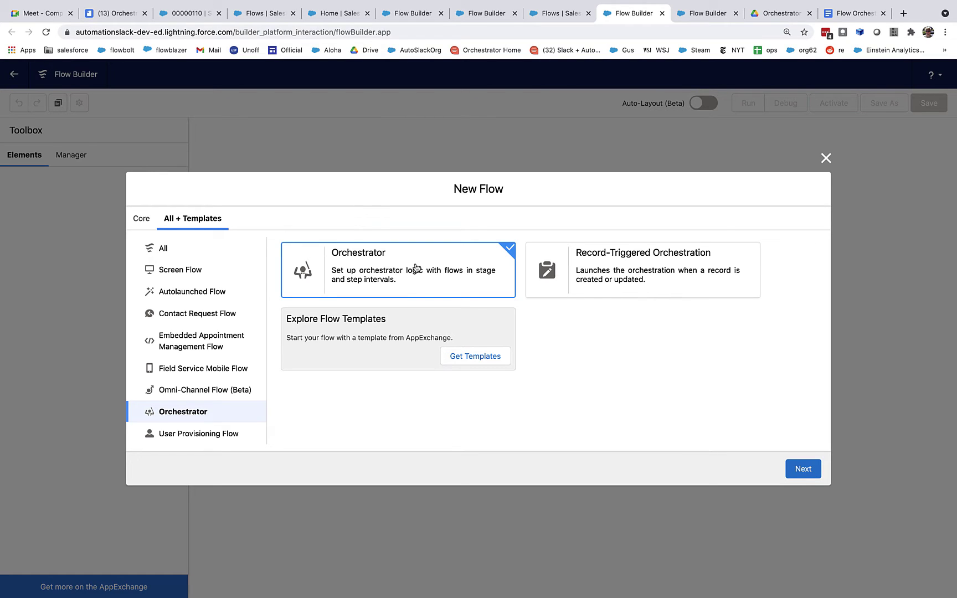
left_click(620, 269)
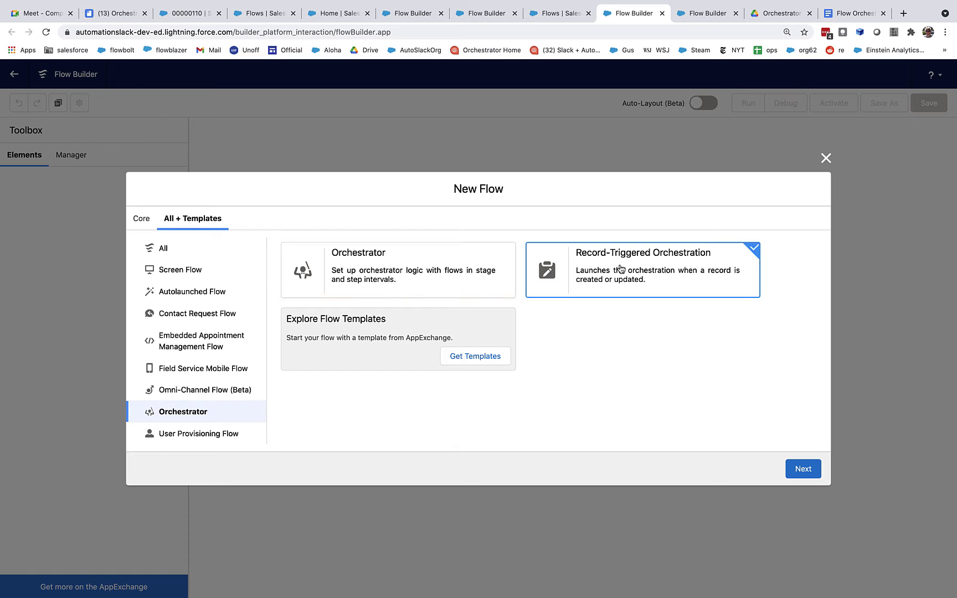
left_click(801, 470)
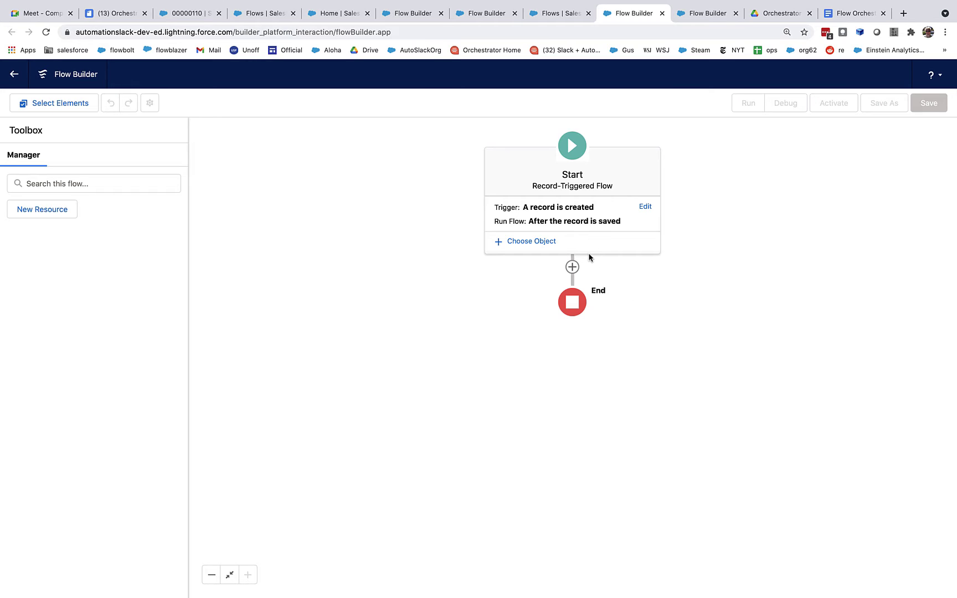
Set the orchestration to trigger on Contract records with condition requirements None.
left_click(542, 244)
left_click(701, 170)
type("contr")
left_click(737, 199)
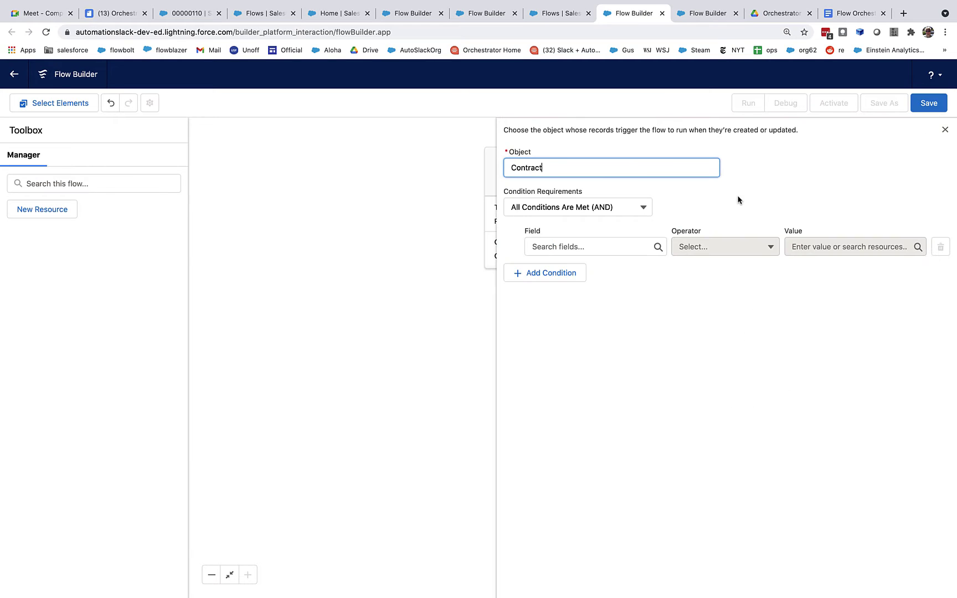
left_click(598, 207)
left_click(561, 237)
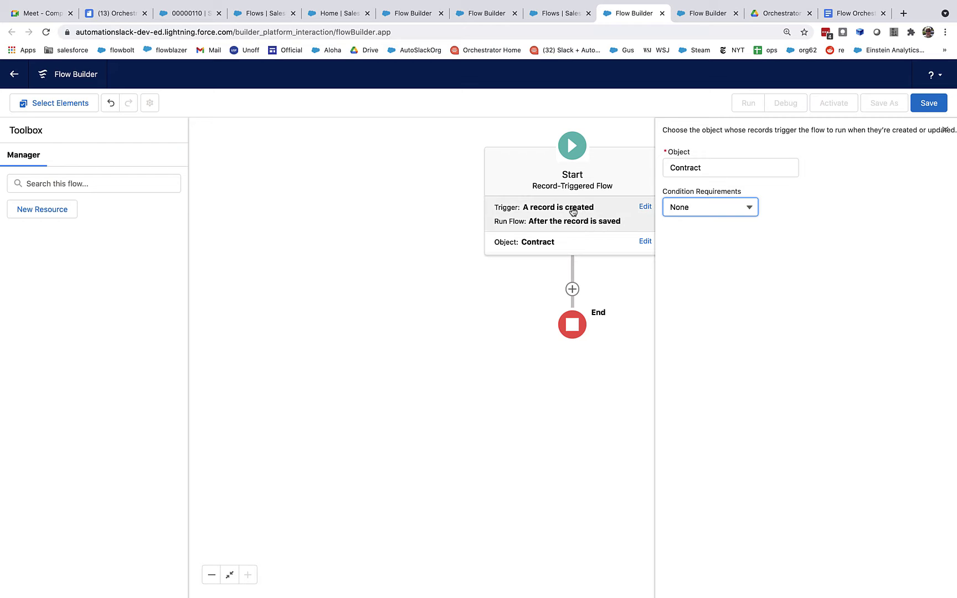
left_click(515, 287)
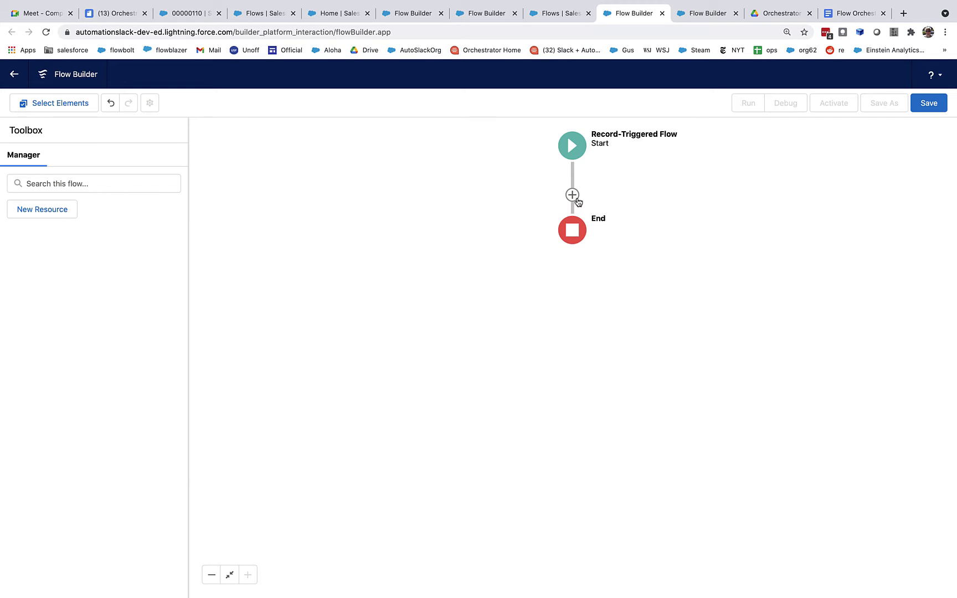
Add a stage after Start and label it 'Manage Contract Creation'.
left_click(572, 195)
left_click(518, 260)
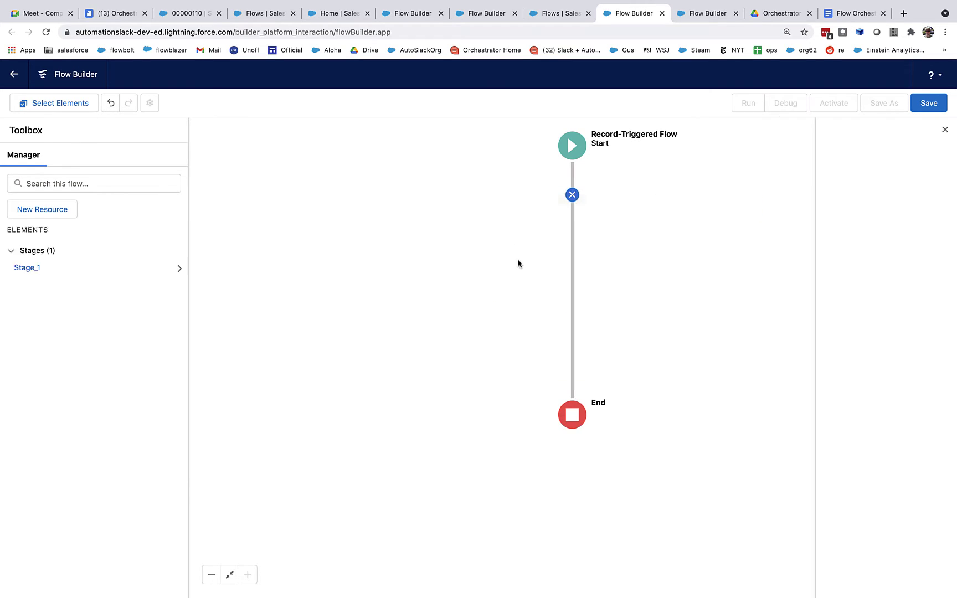
left_click(878, 174)
double_click(878, 173)
key("BackSpace")
left_click(805, 173)
triple_click(805, 172)
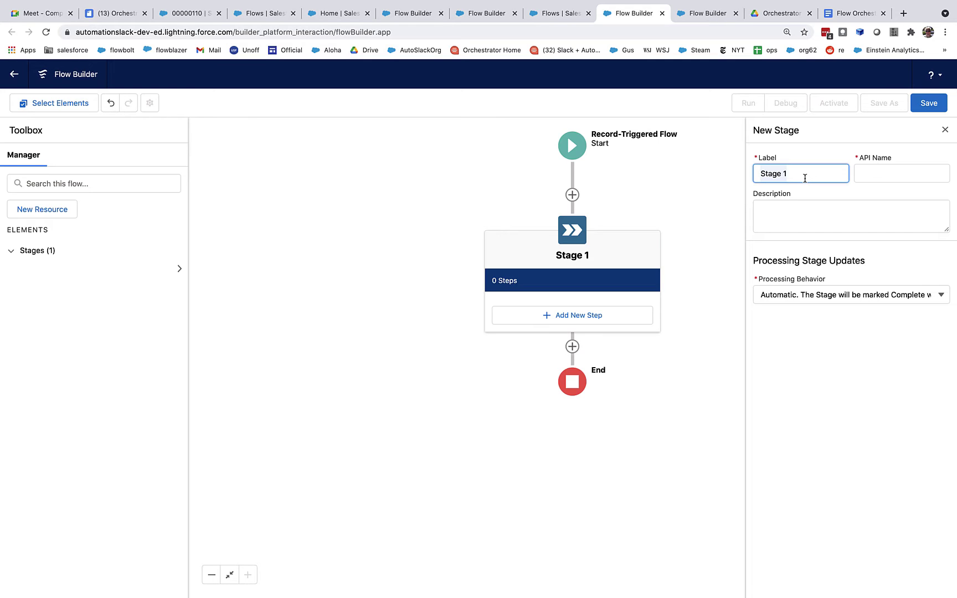
type("Manage Contract Creation")
key("Tab")
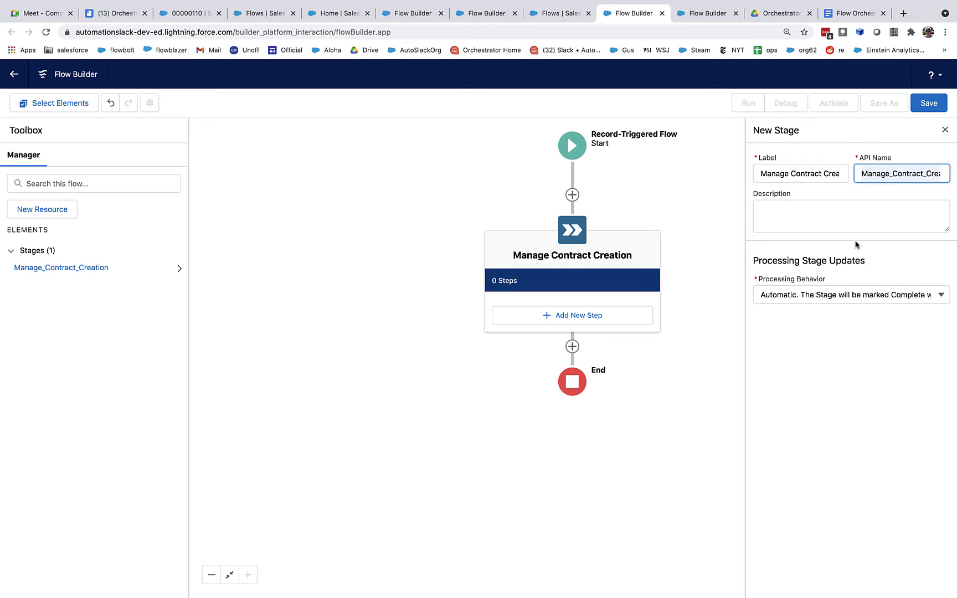
left_click(738, 240)
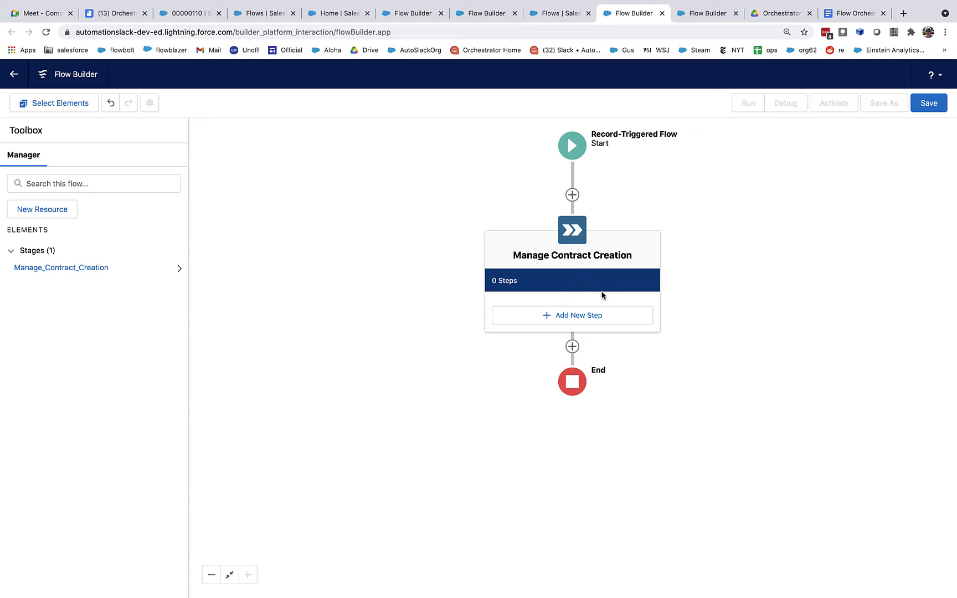
Save the flow as 'Orchestration - Manage Contract Creation' with its auto-filled API name.
left_click(928, 103)
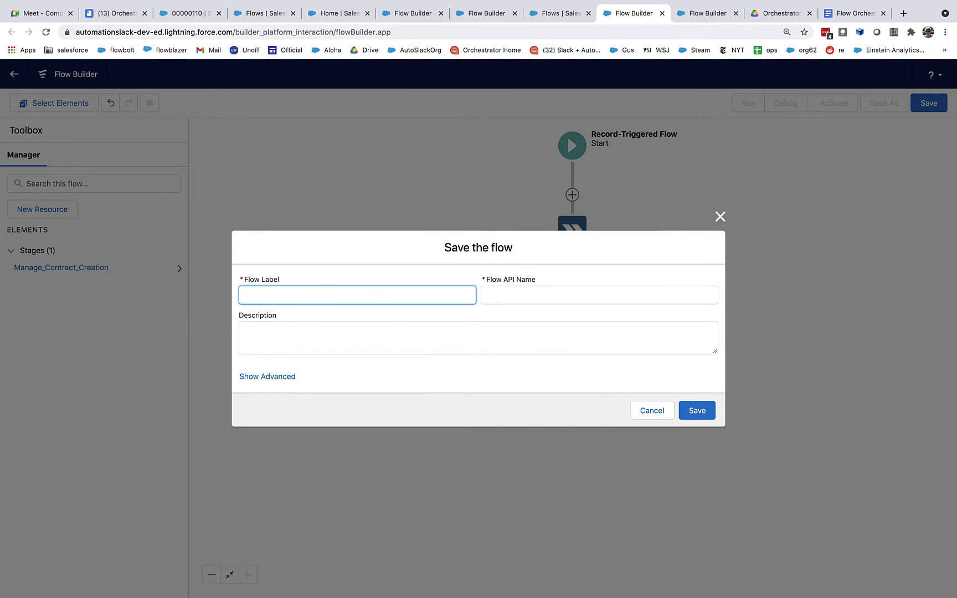
type("Orchestration - Manage Contract ")
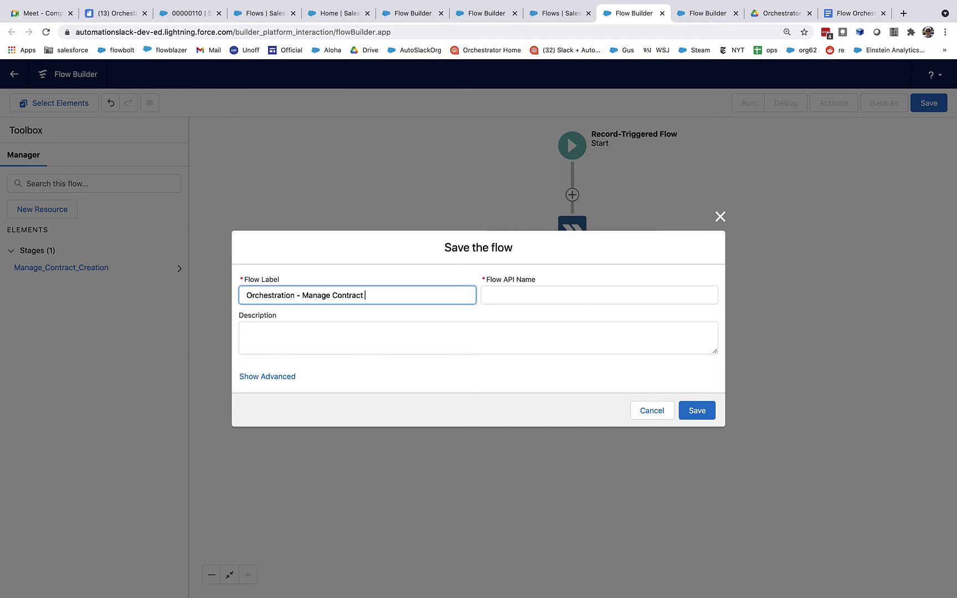
type("Creation")
key("Tab")
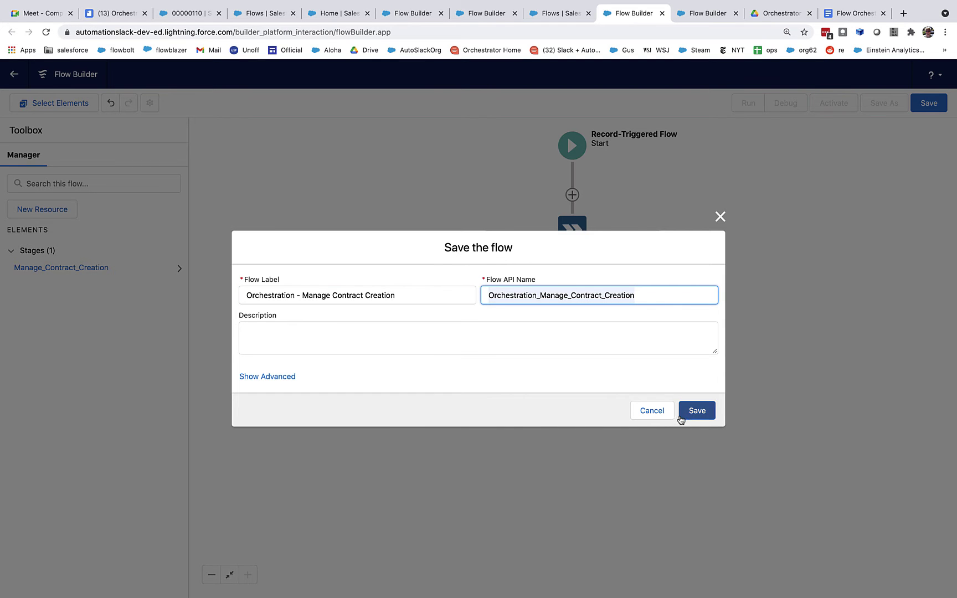
left_click(696, 411)
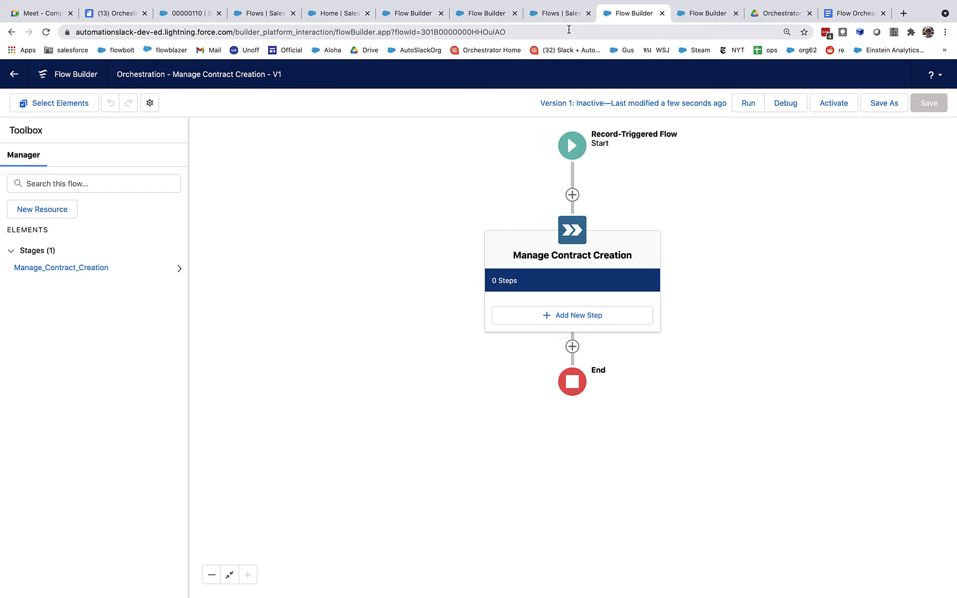
Check the verified address on Organization-Wide Addresses via Quick Find 'organiz', then return to the orchestration.
left_click(329, 36)
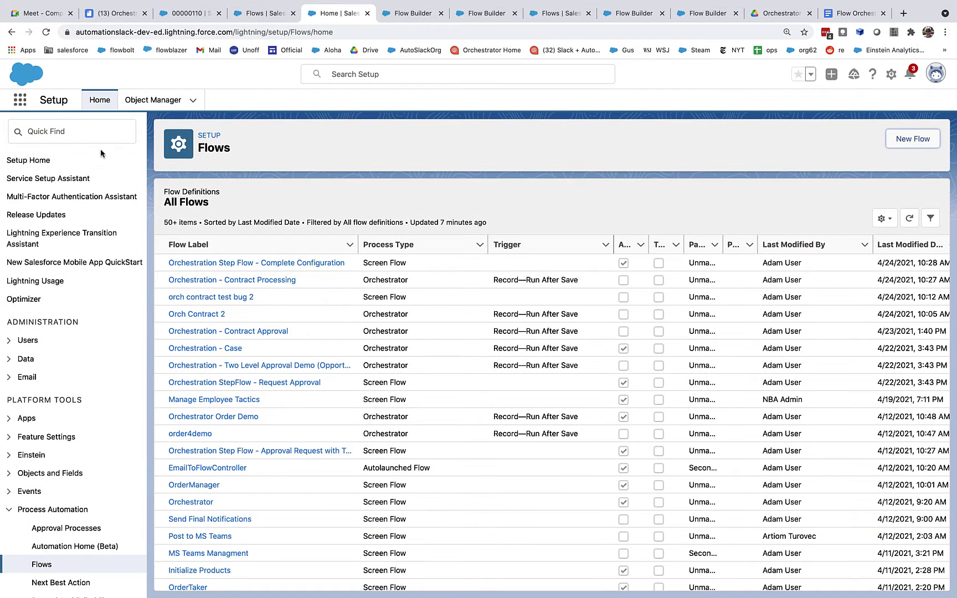
left_click(89, 137)
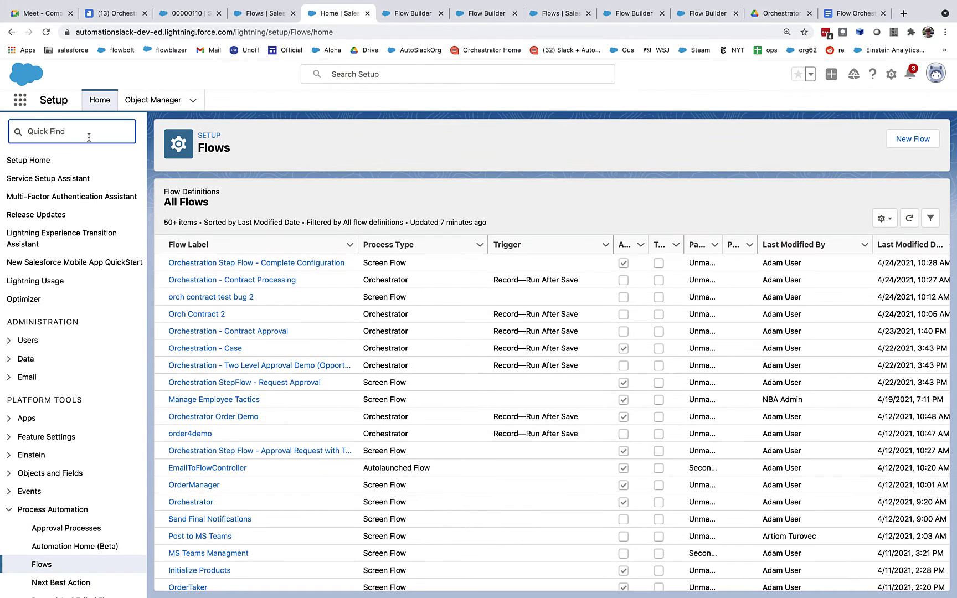
type("organiz")
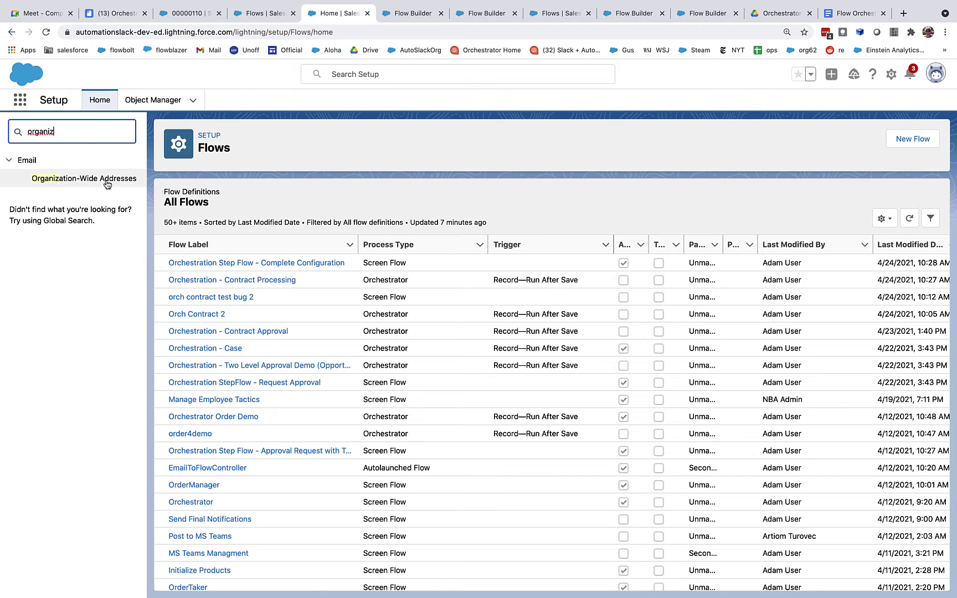
left_click(104, 180)
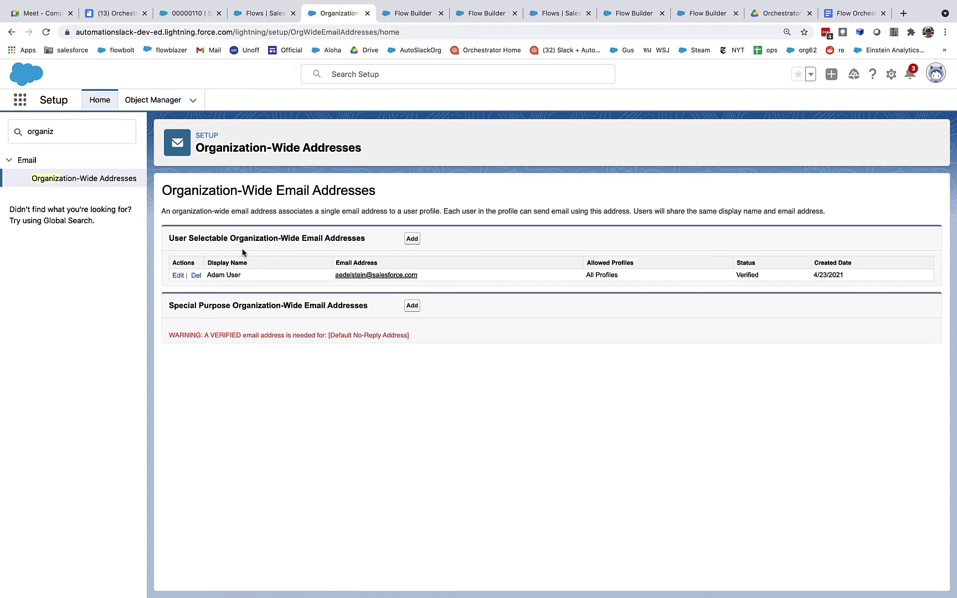
left_click_drag(366, 238, 231, 236)
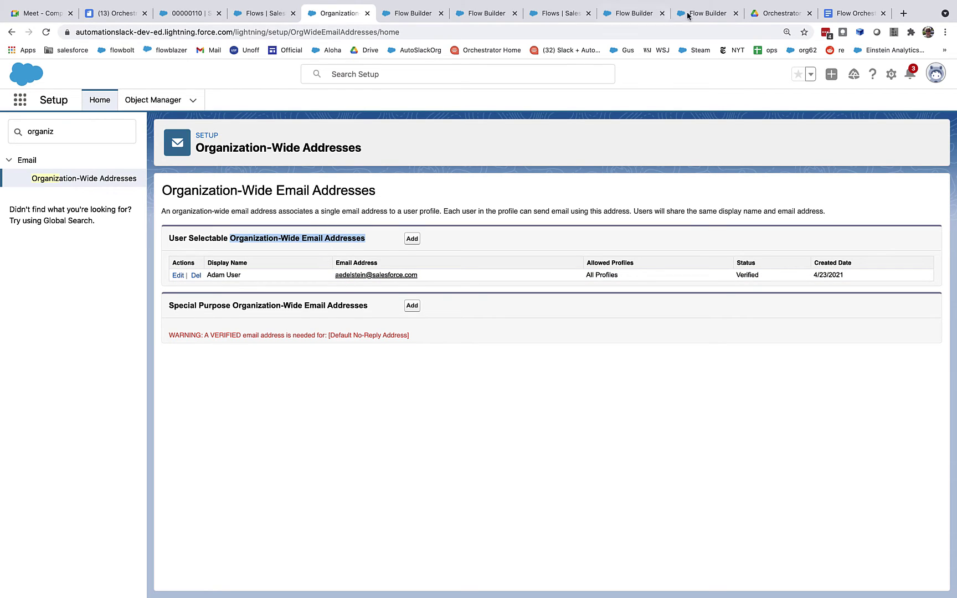
left_click(637, 14)
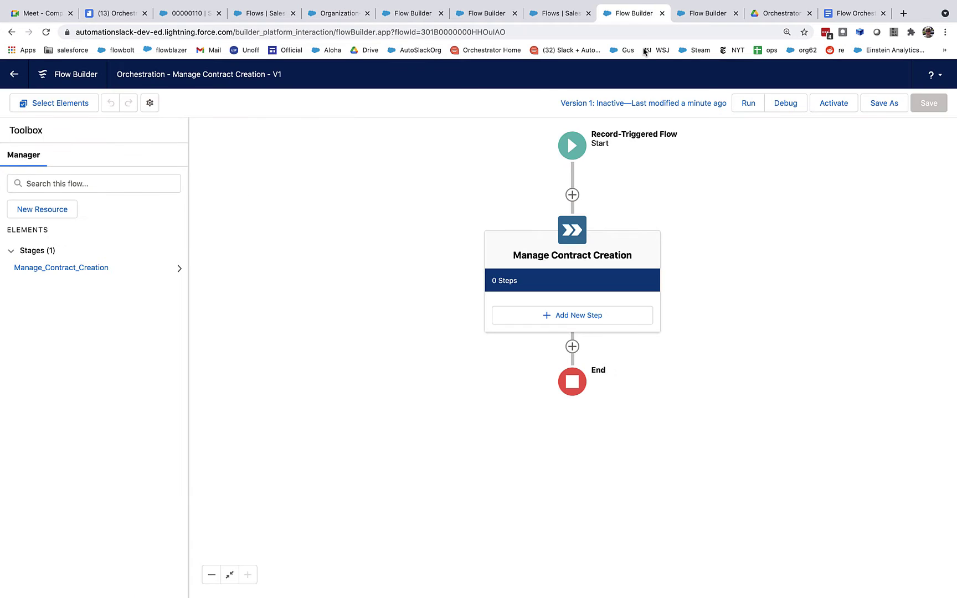
Add a new step to the stage labelled 'Manager Approves or Rejects'.
left_click(586, 315)
left_click(891, 173)
key("ctrl+a")
key("BackSpace")
left_click(813, 174)
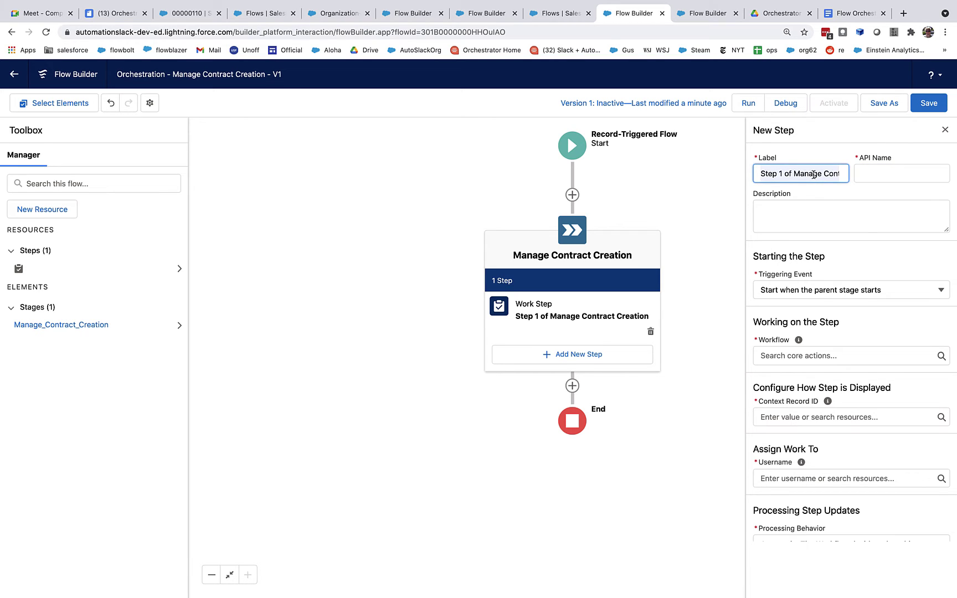
type("Manager")
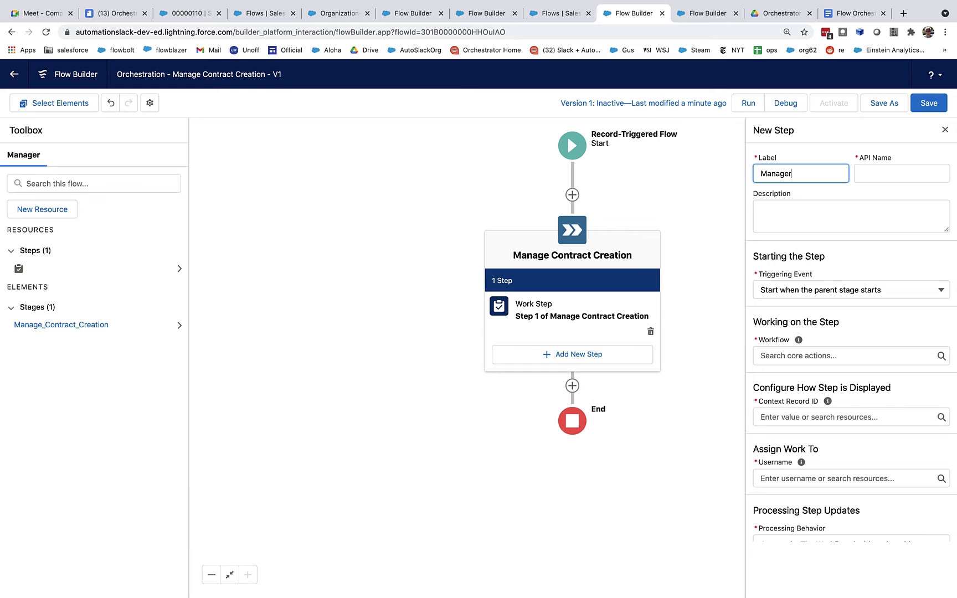
type(" Approves or Rejects")
key("Tab")
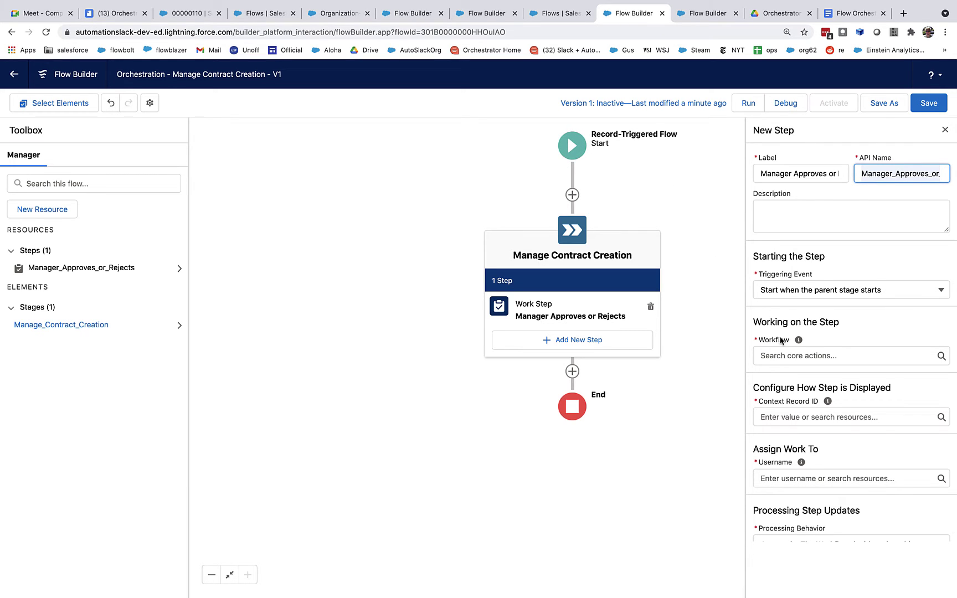
Run Orchestration Step Flow - Request Approval with context record $Record > Contract ID.
left_click(794, 354)
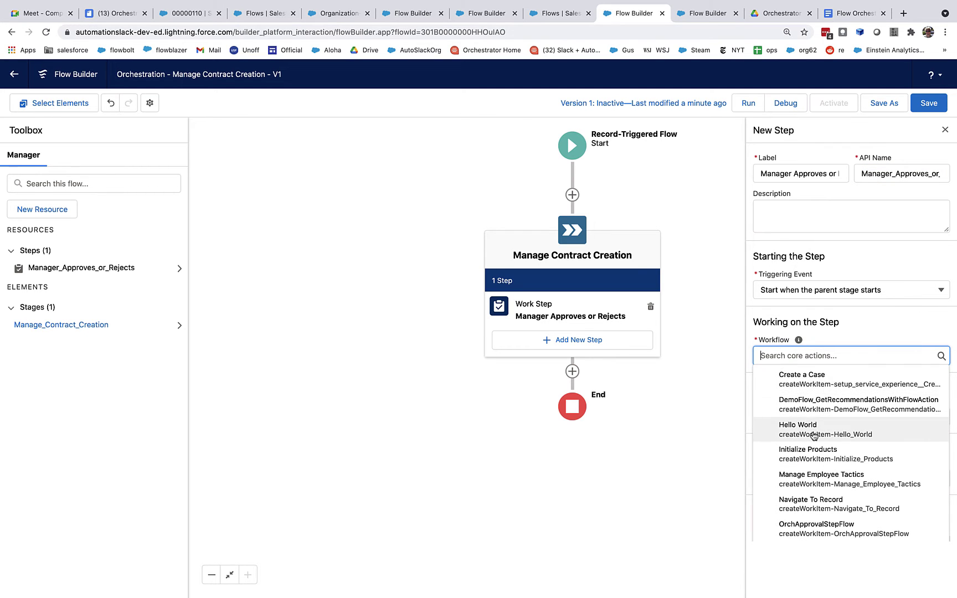
scroll(819, 448, "down", 3)
left_click(821, 477)
scroll(788, 374, "down", 1)
scroll(788, 373, "down", 3)
left_click(779, 394)
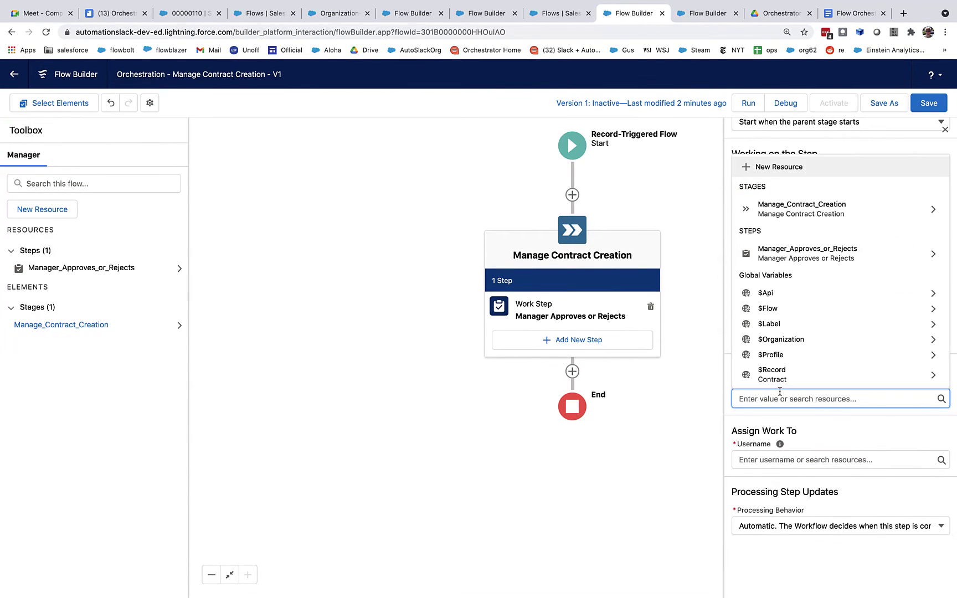
left_click(773, 380)
type("Id")
left_click(801, 415)
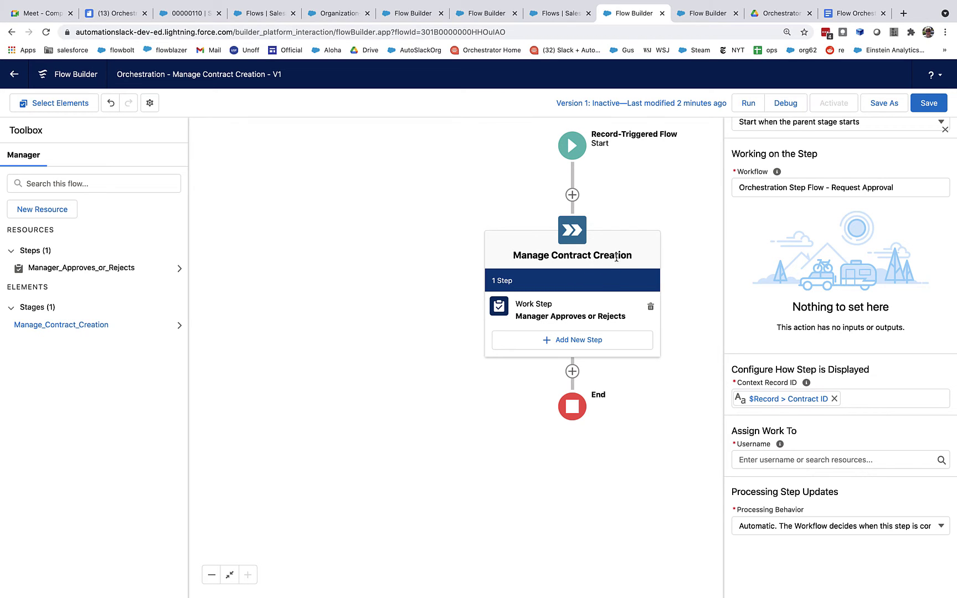
Assign the step to the manager's username and save the orchestration.
left_click(792, 460)
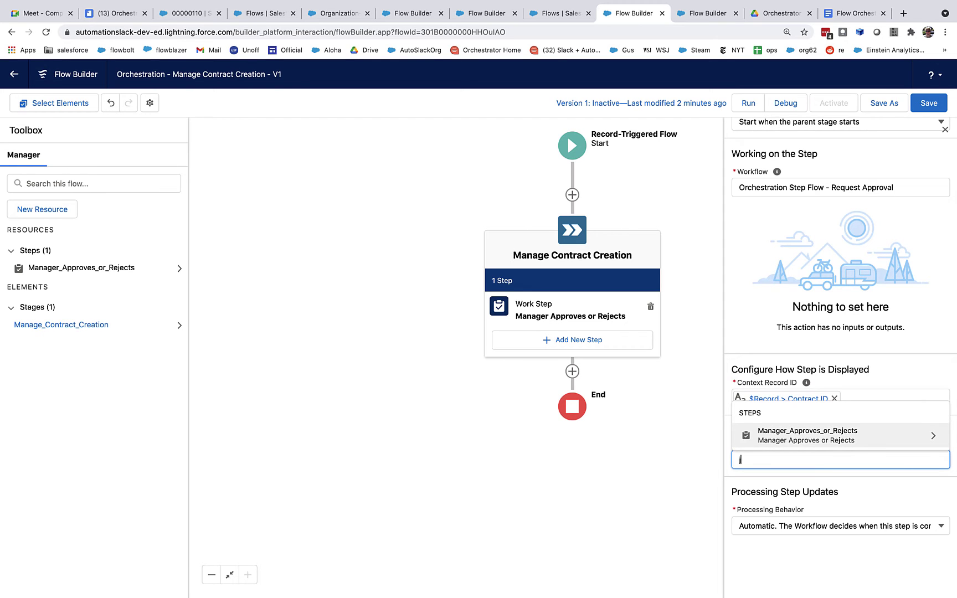
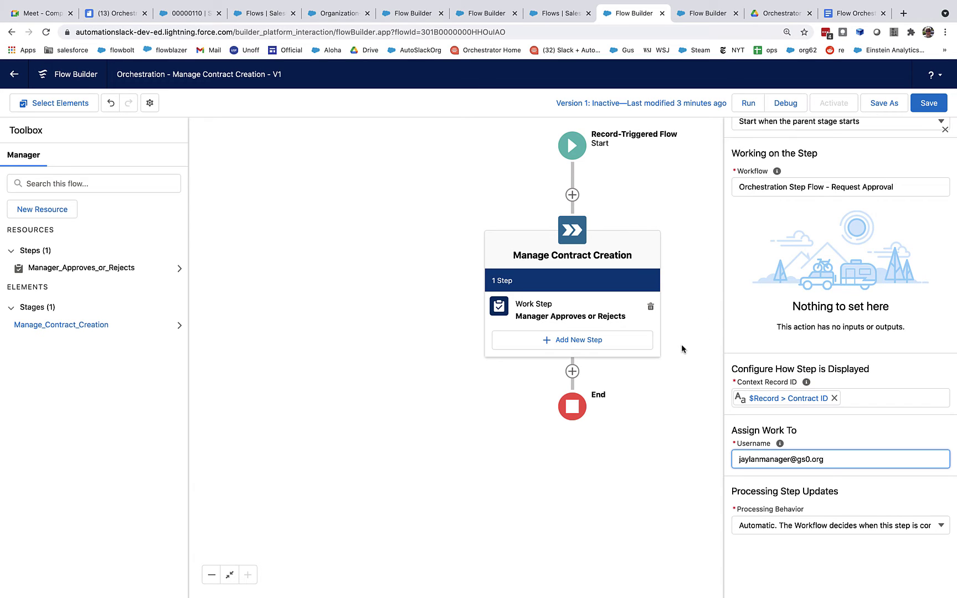
left_click(929, 104)
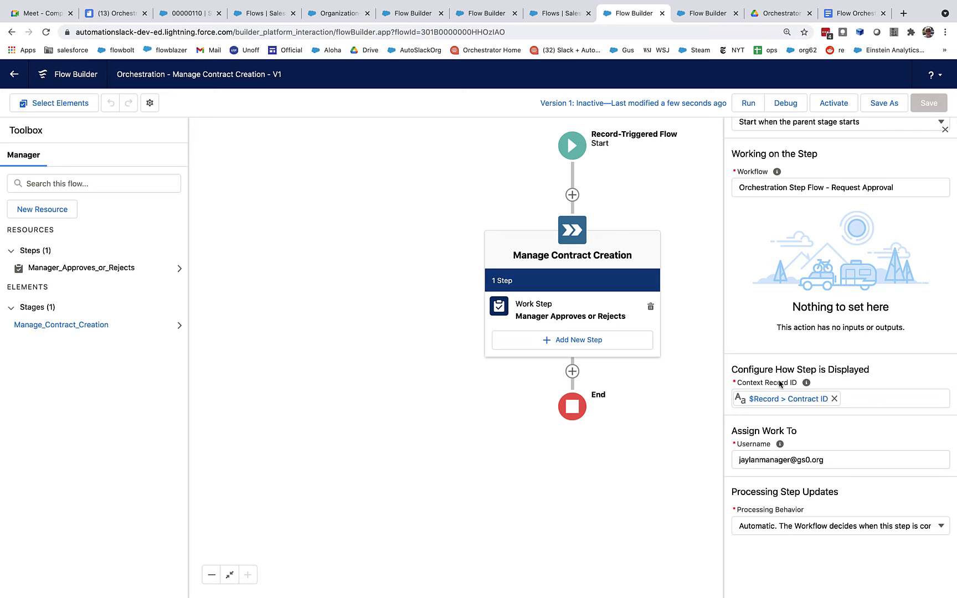
Add a second step labelled 'Complete Contract Configuration'.
left_click(577, 344)
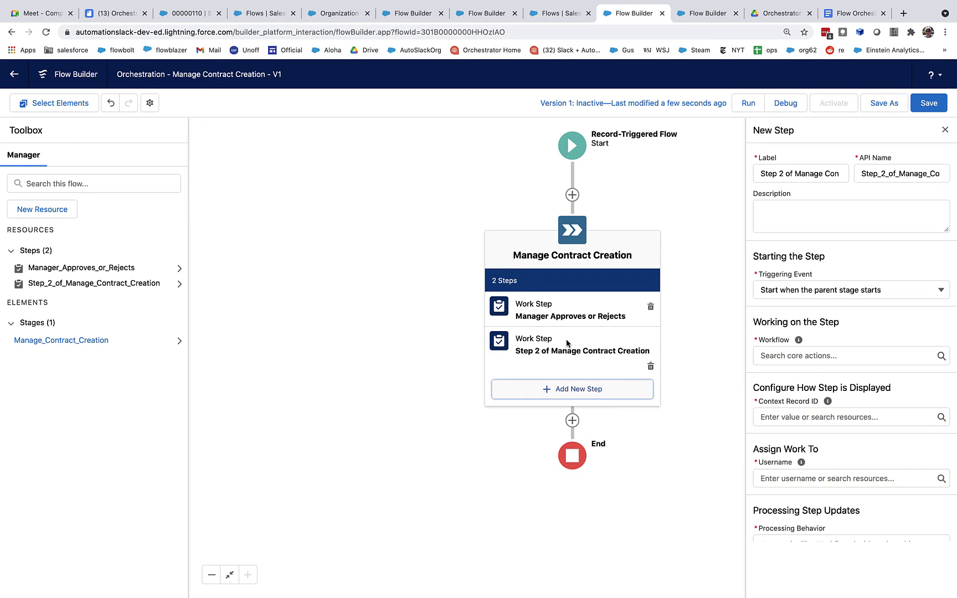
left_click(898, 173)
triple_click(898, 174)
key("BackSpace")
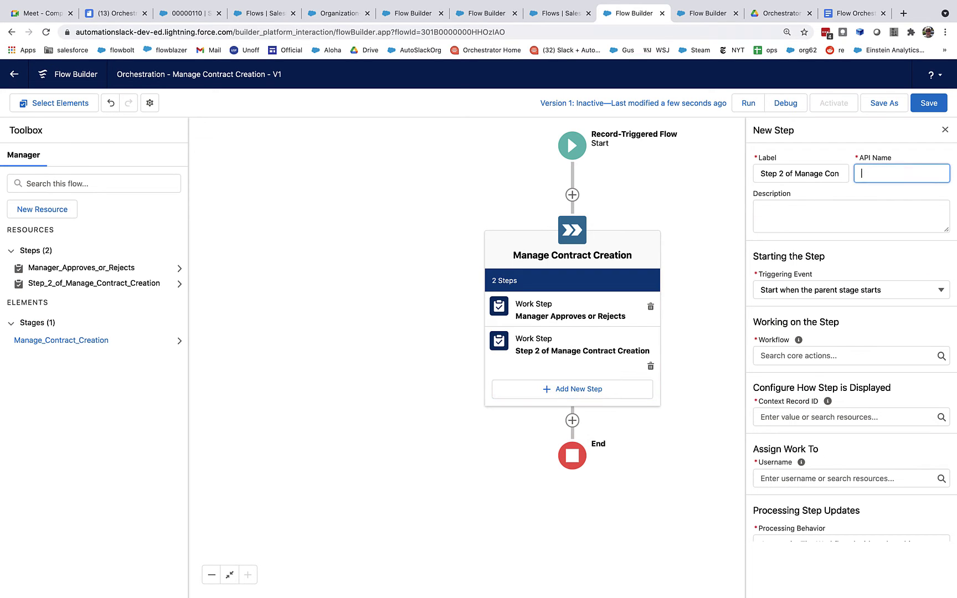
left_click(816, 173)
type("Com")
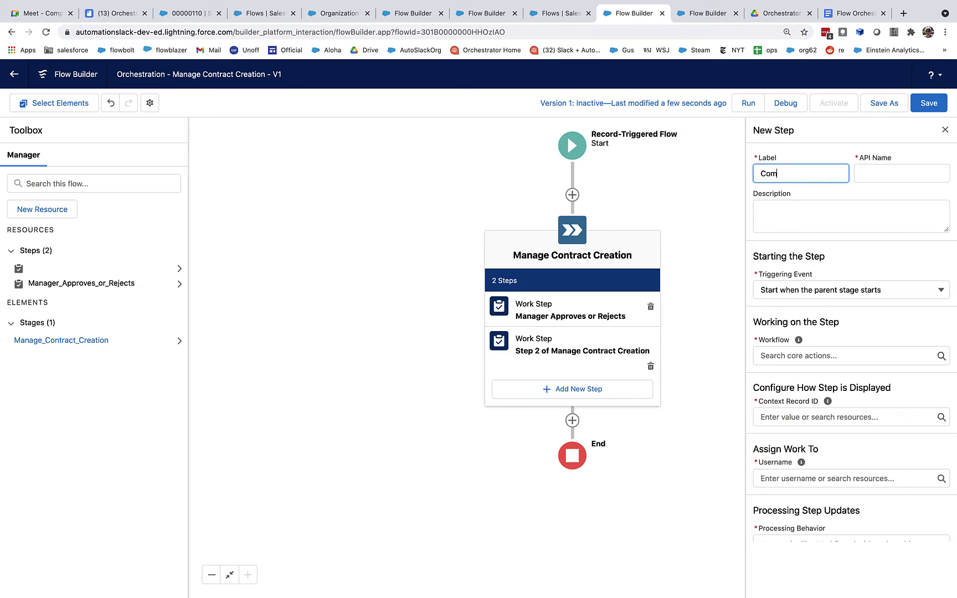
type("plete Config")
key("BackSpace")
key("BackSpace")
key("BackSpace")
type("tract Configuration")
key("Tab")
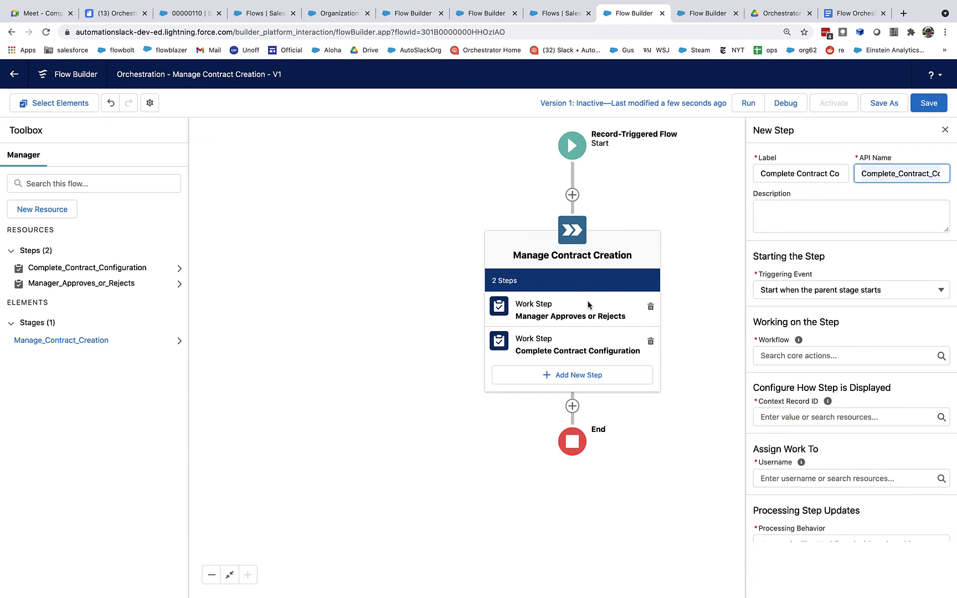
Make it start when the Manager Approves or Rejects step completes.
left_click(789, 285)
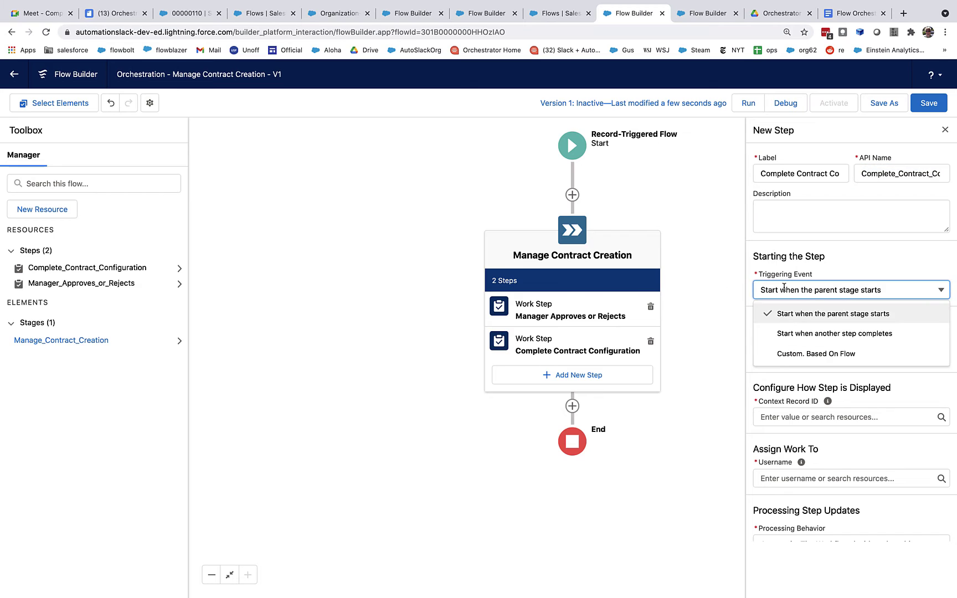
left_click(790, 336)
left_click(806, 327)
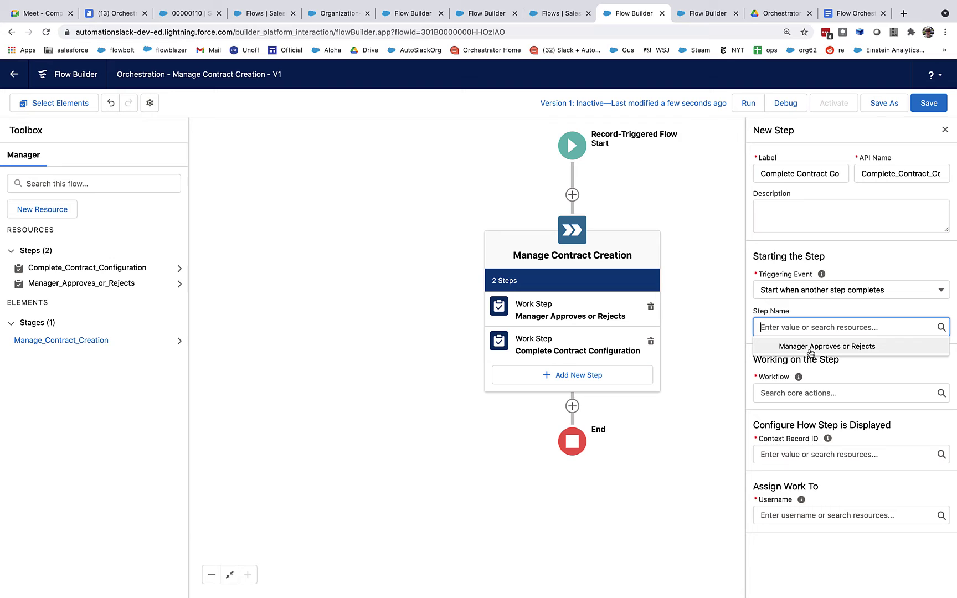
left_click(810, 347)
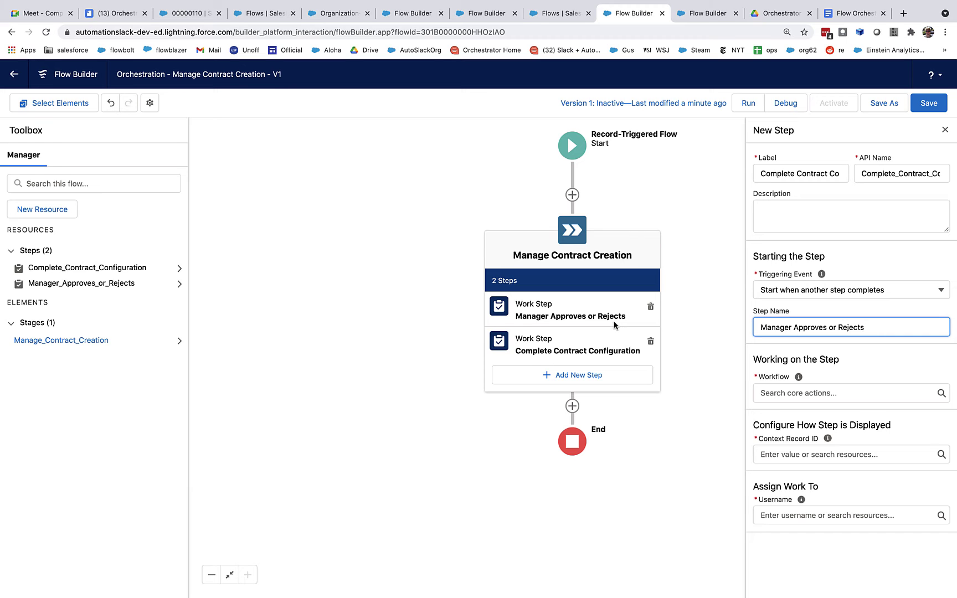
Select Orchestration Step Flow - Complete Configuration as the workflow and review its approvalResult and comments inputs.
left_click(781, 391)
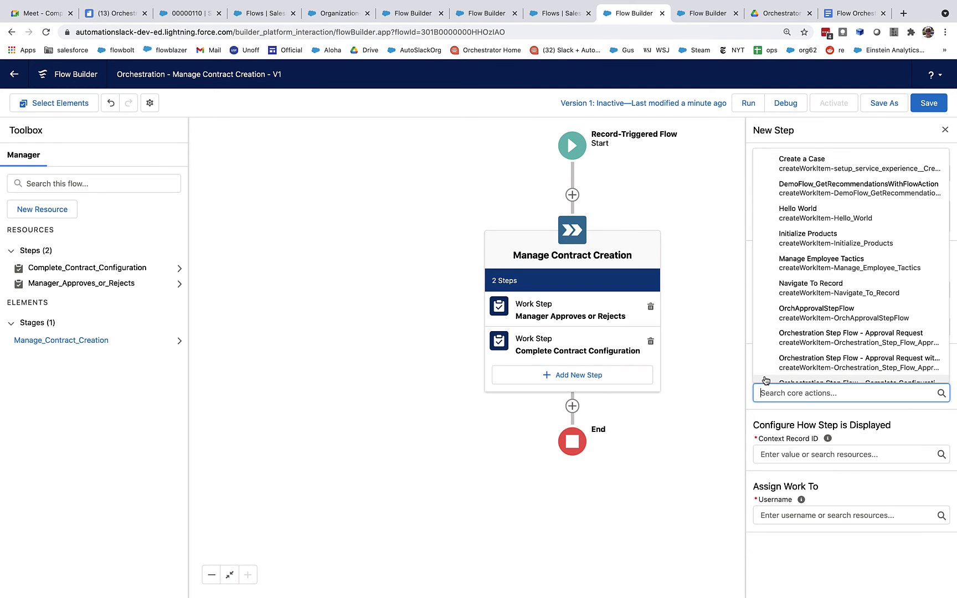
scroll(792, 344, "down", 3)
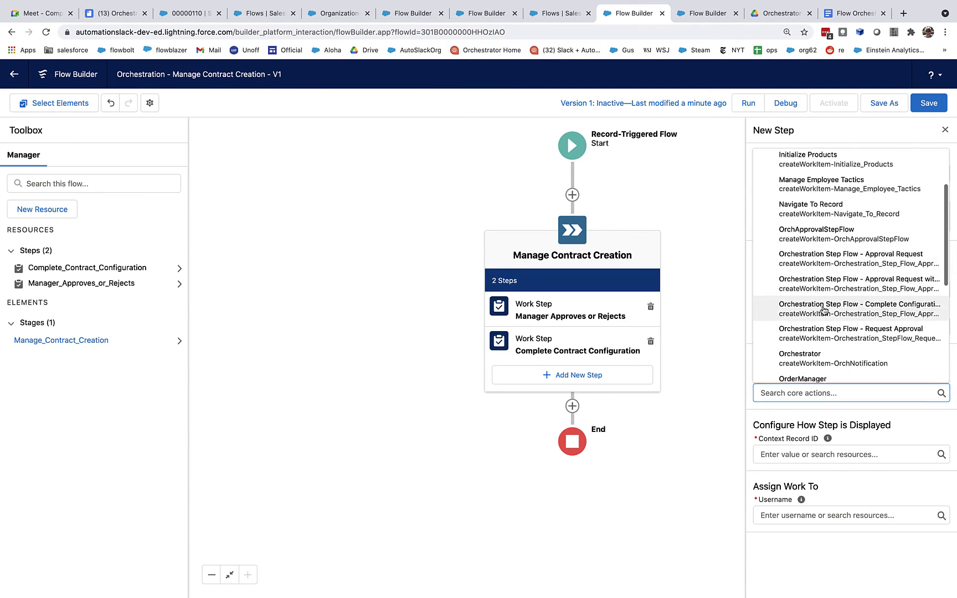
left_click(792, 303)
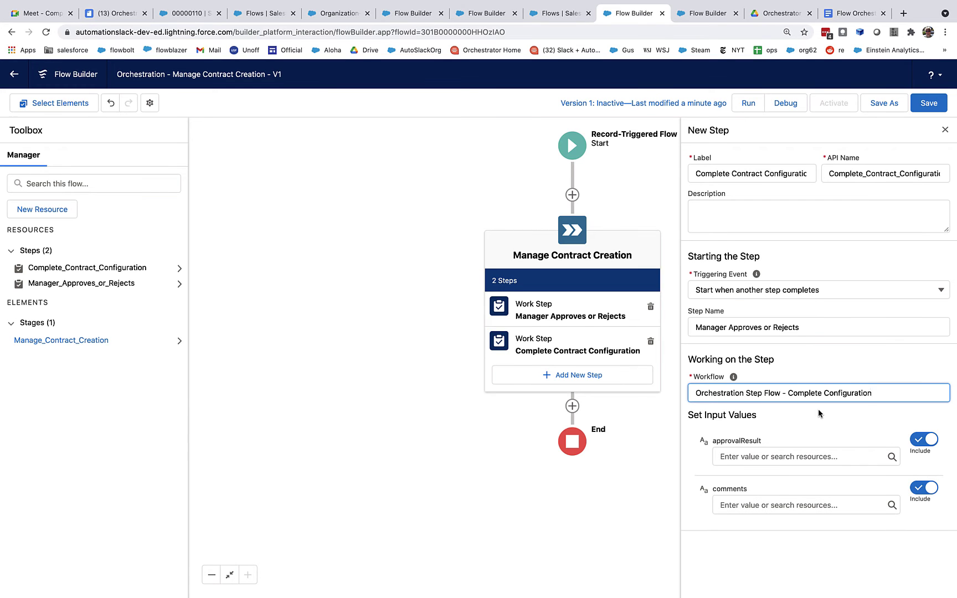
scroll(819, 413, "down", 2)
scroll(818, 412, "down", 1)
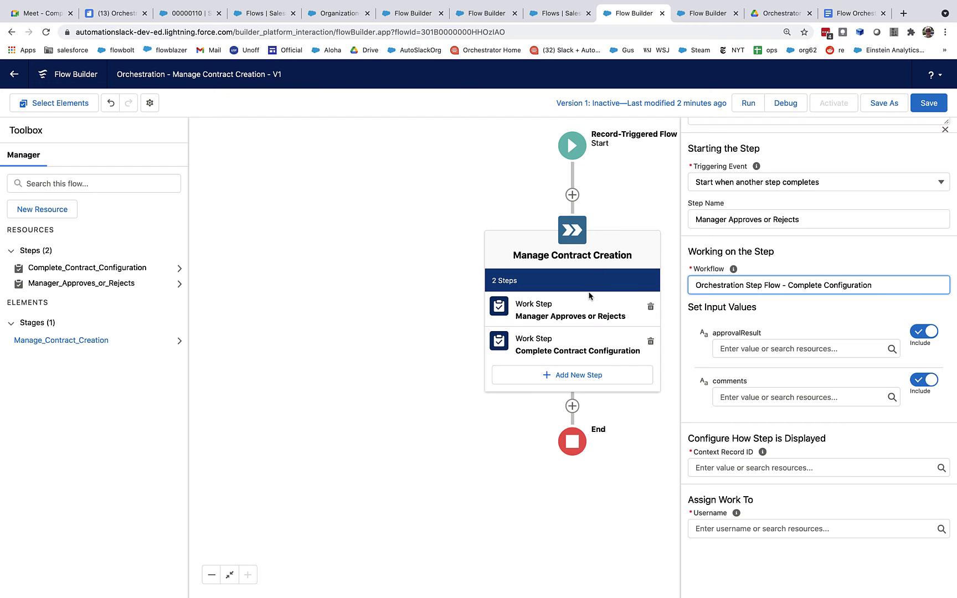
left_click(483, 16)
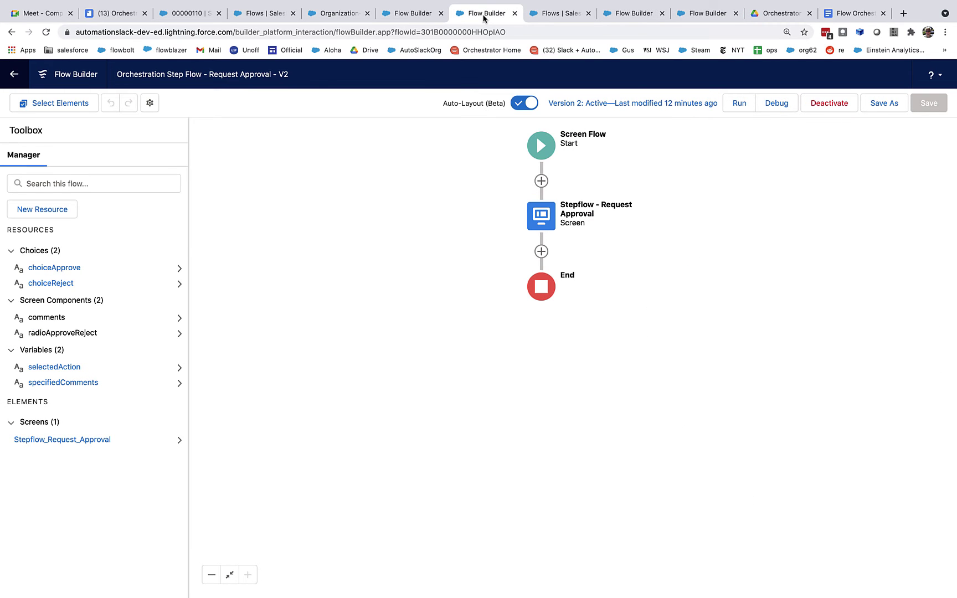
left_click(541, 214)
left_click(542, 321)
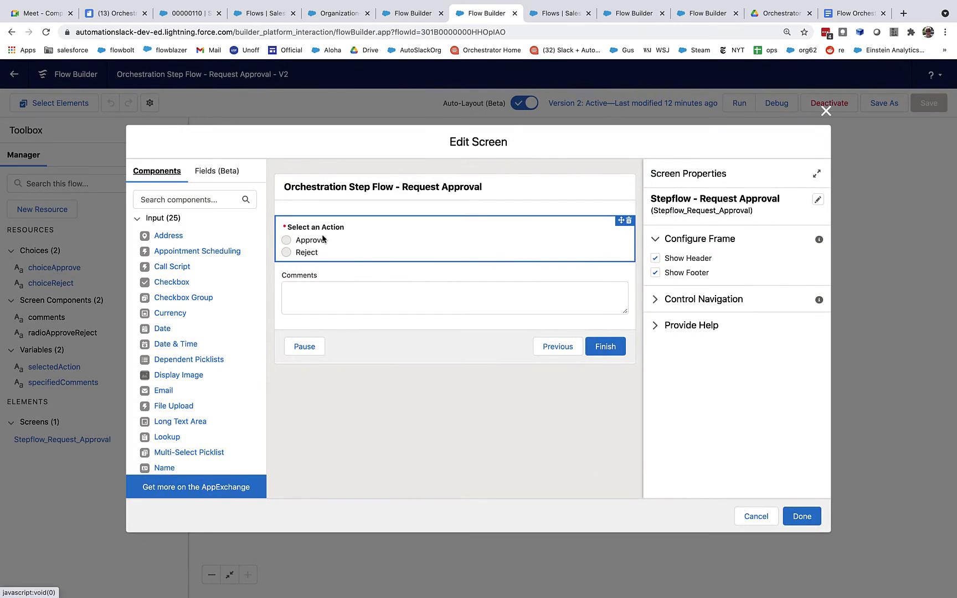
left_click(826, 112)
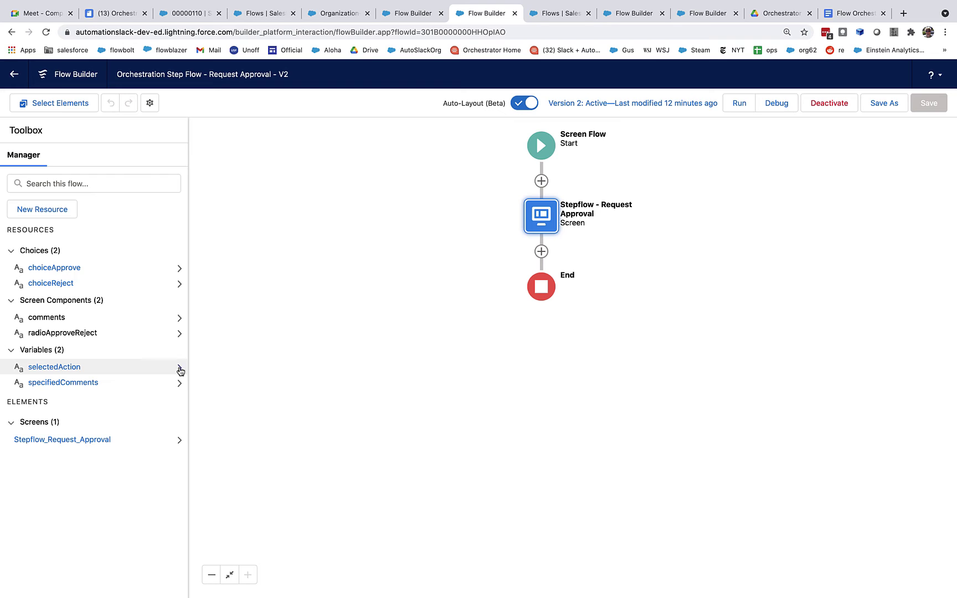
left_click(54, 367)
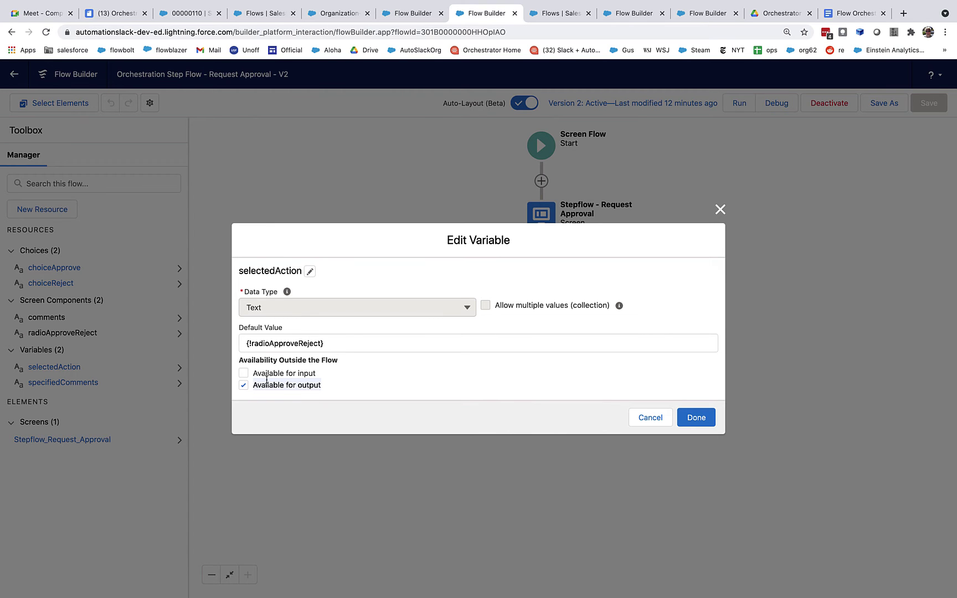
left_click(719, 209)
left_click(84, 383)
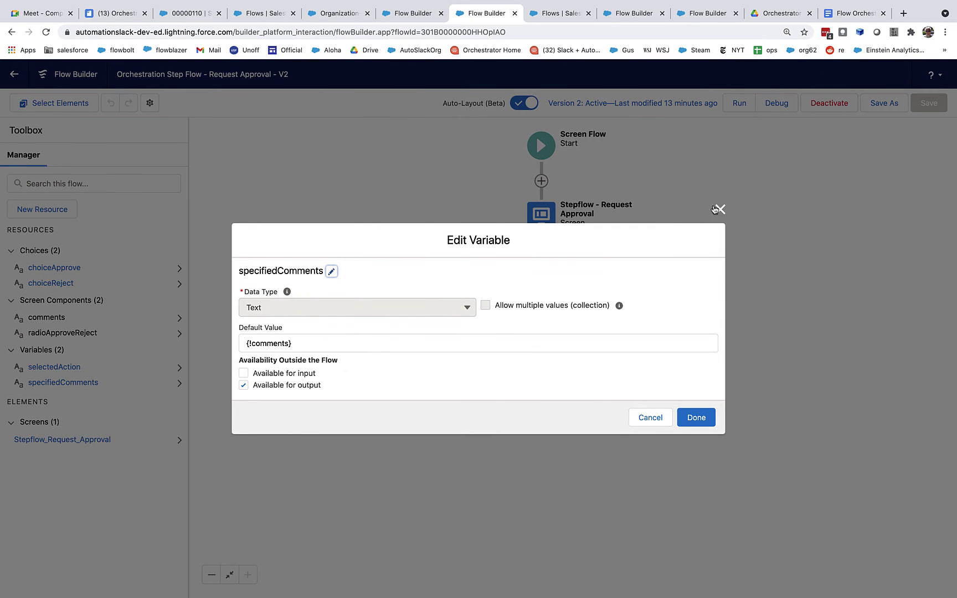
left_click(720, 209)
left_click(39, 367)
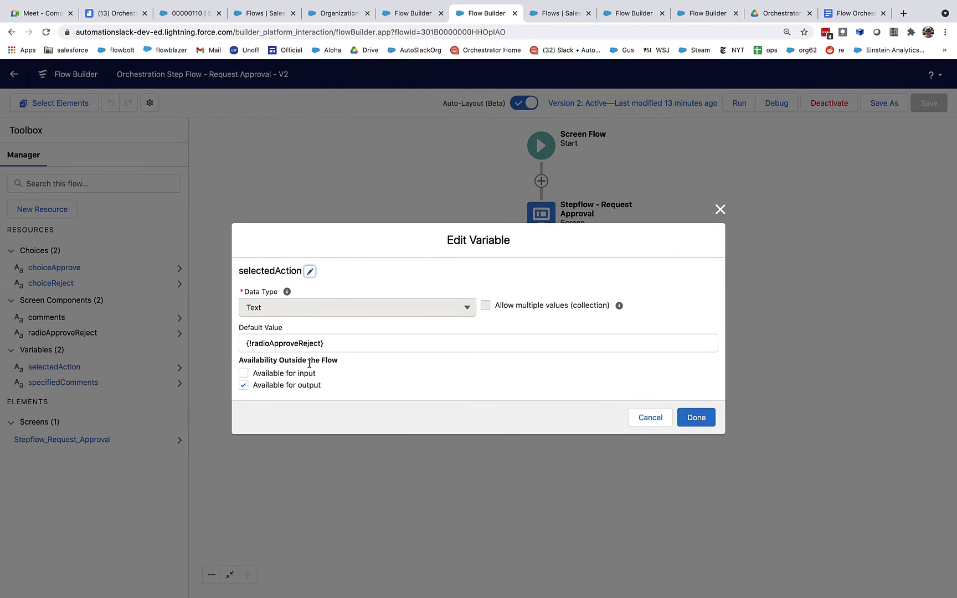
left_click_drag(339, 342, 228, 346)
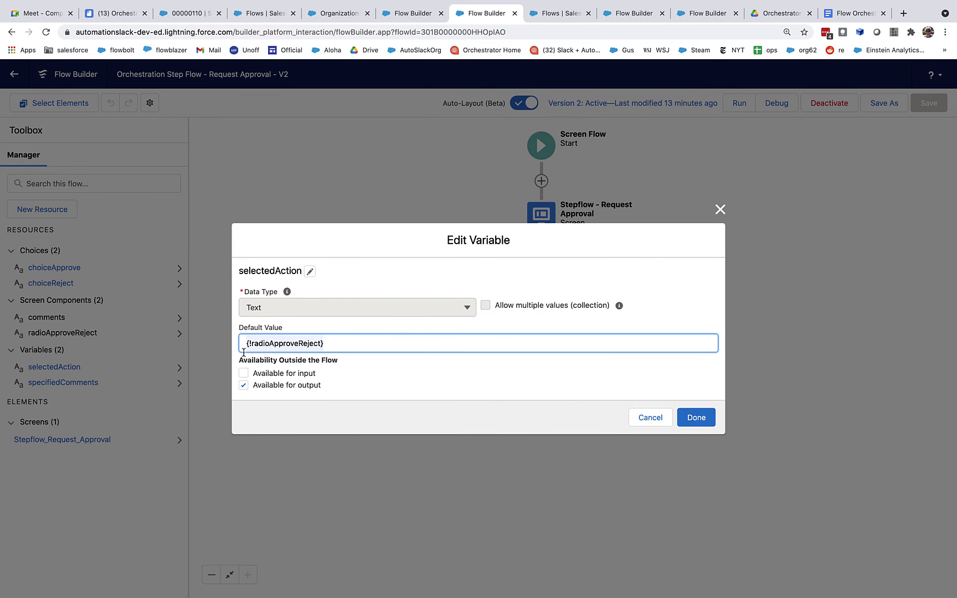
left_click(696, 418)
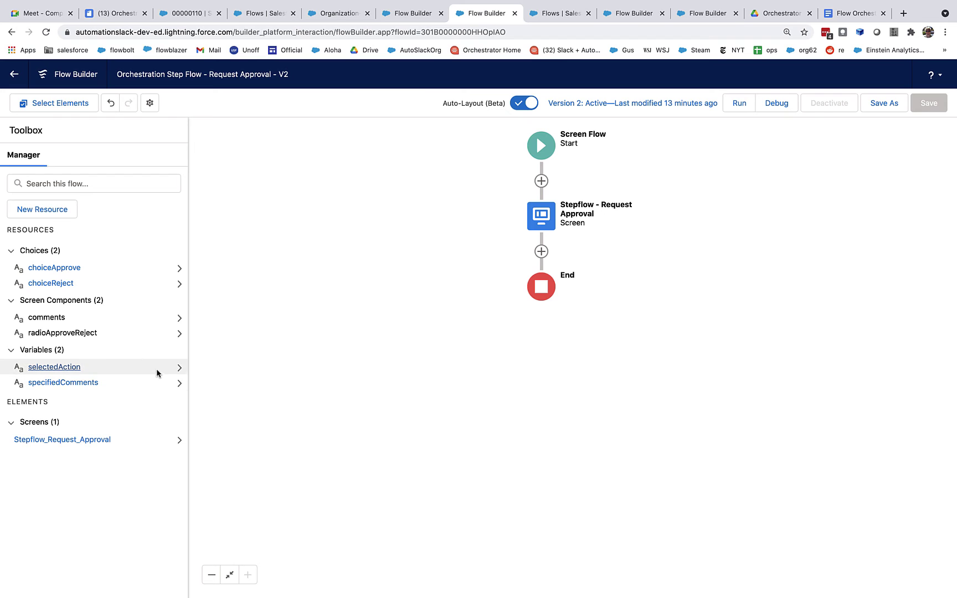
left_click(690, 37)
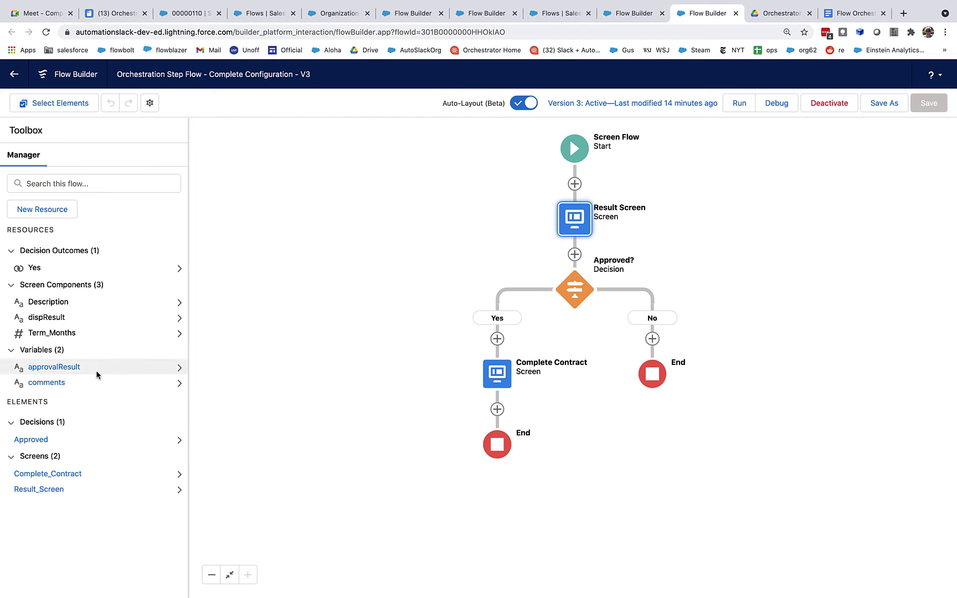
left_click(63, 367)
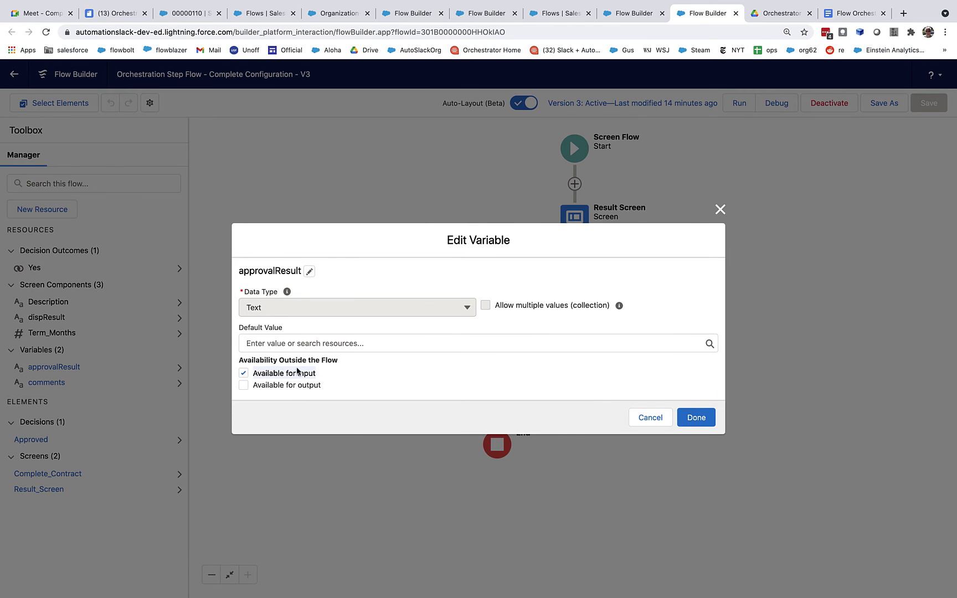
left_click(624, 15)
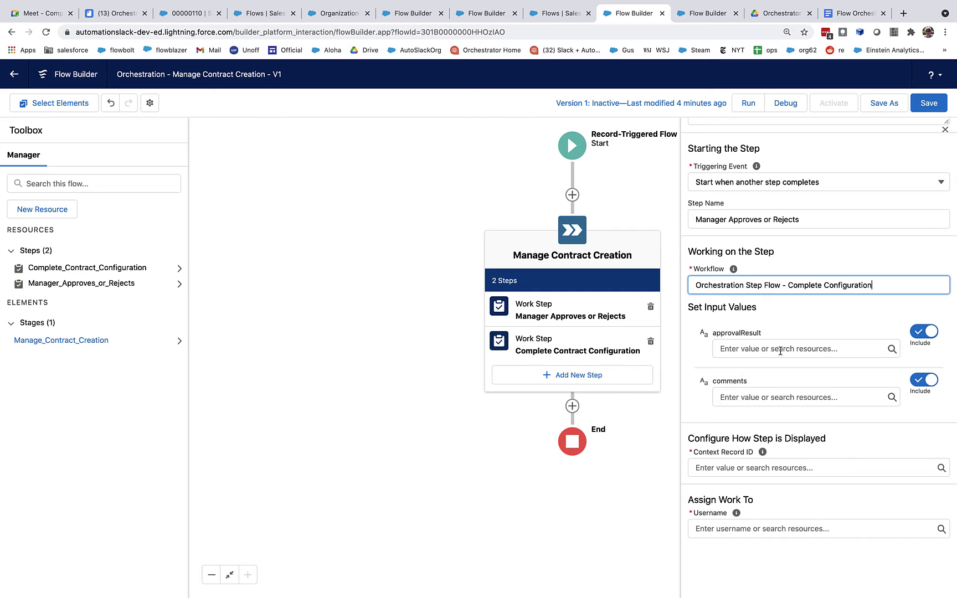
Map approvalResult to Manager_Approves_or_Rejects > Outputs > selectedAction.
left_click(724, 344)
left_click(698, 392)
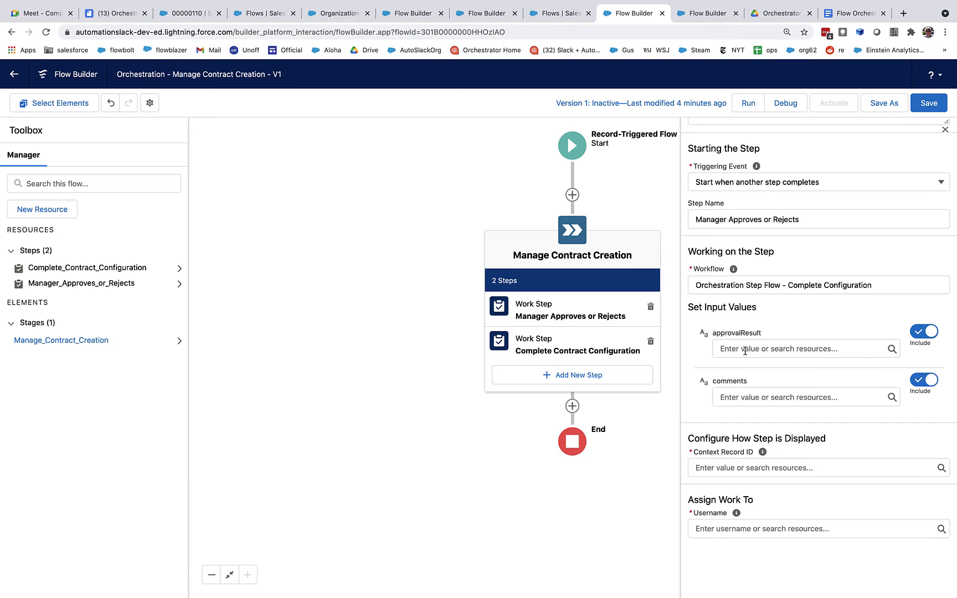
left_click(746, 350)
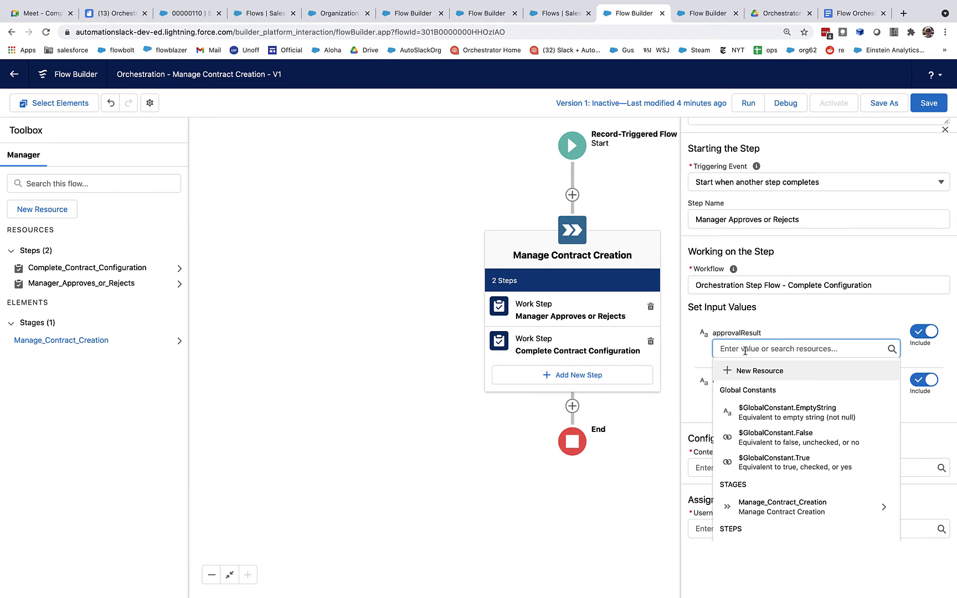
scroll(763, 445, "down", 4)
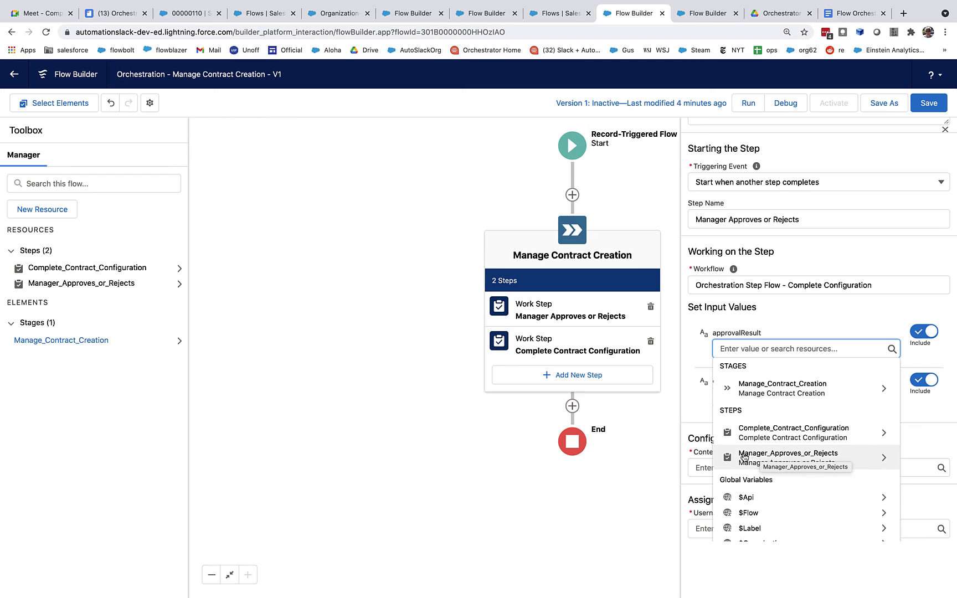
left_click(781, 455)
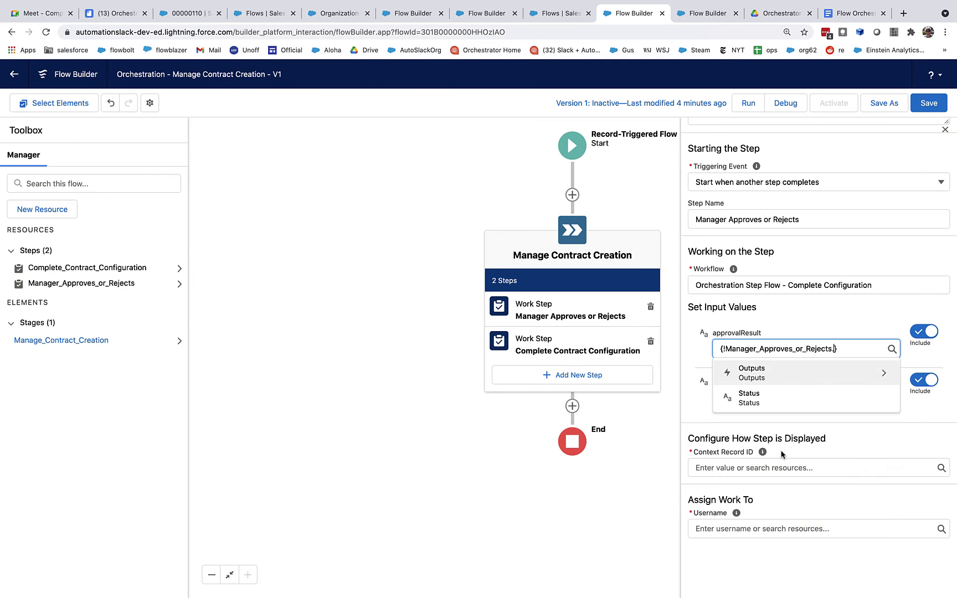
left_click(756, 375)
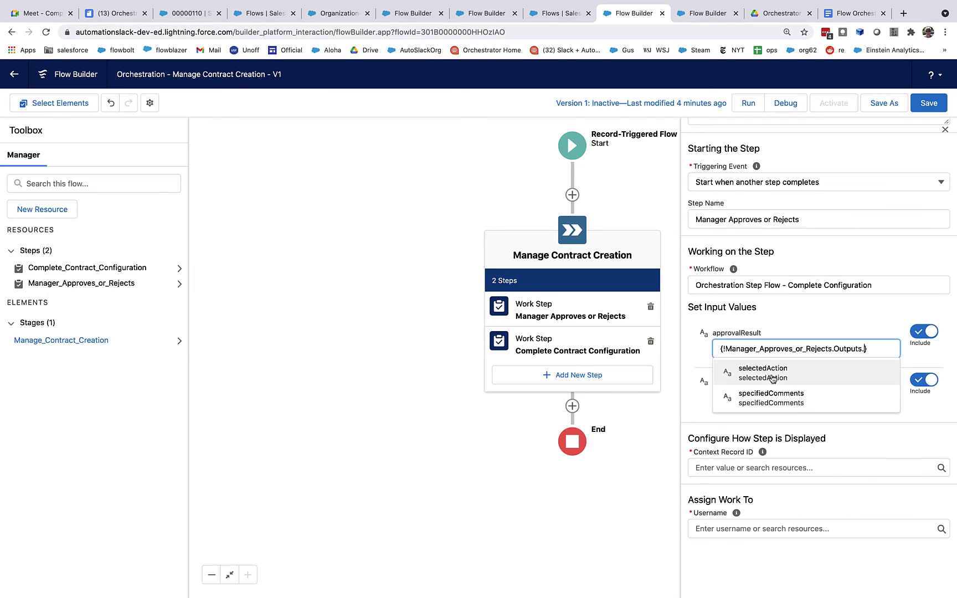
left_click(779, 375)
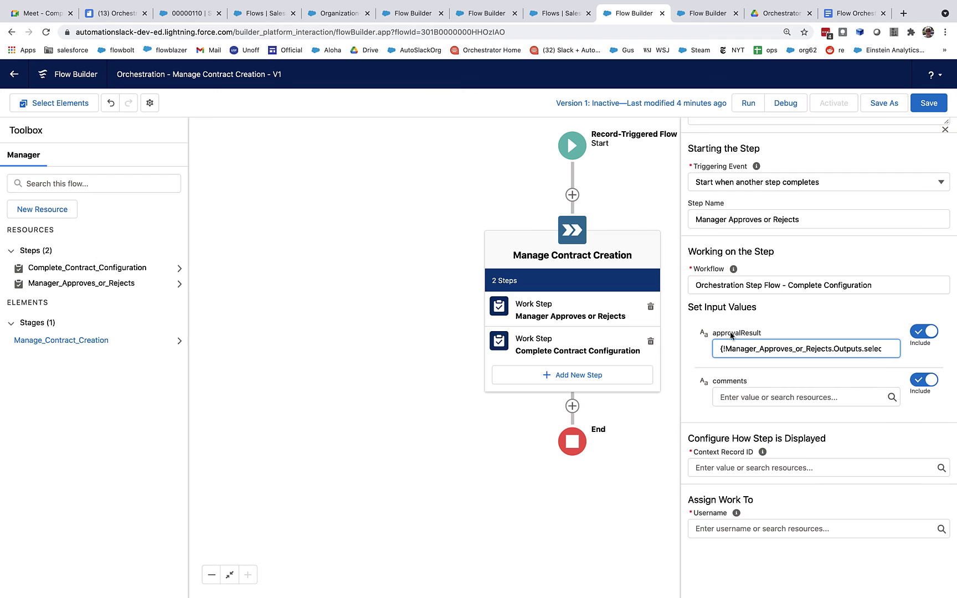
Map comments to Manager_Approves_or_Rejects > Outputs > specifiedComments.
left_click(751, 396)
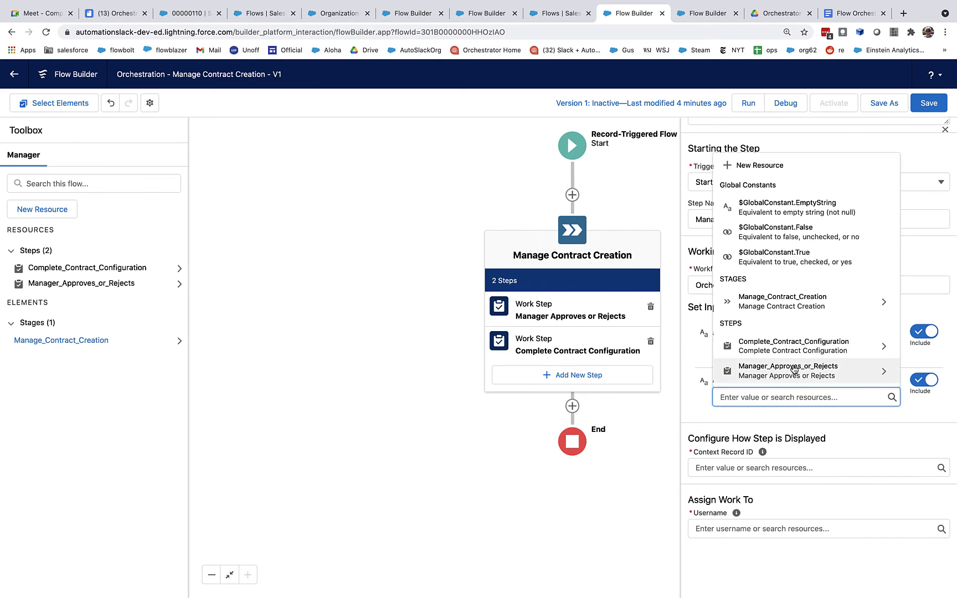
left_click(798, 369)
left_click(795, 421)
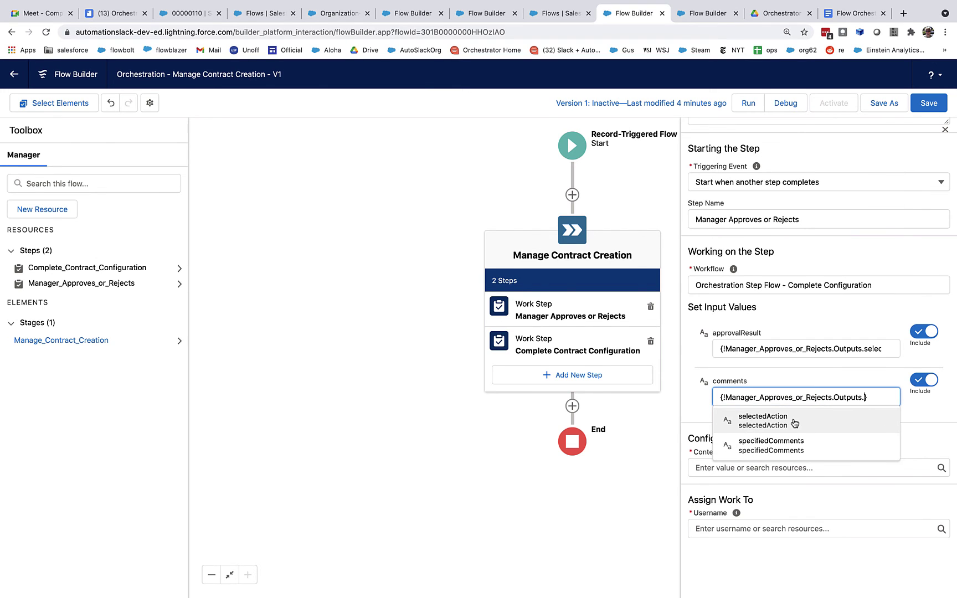
left_click(791, 447)
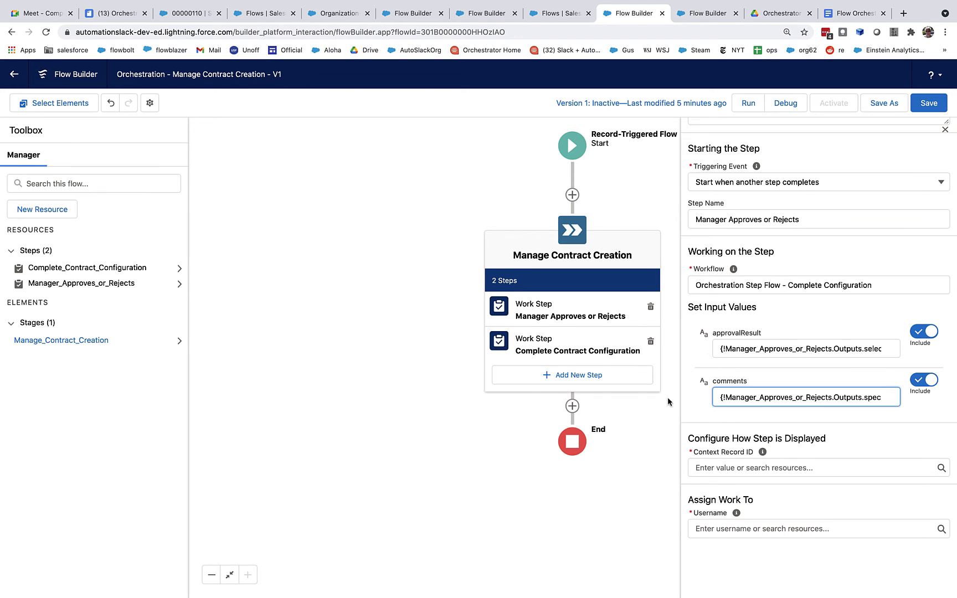
Set the Context Record ID to $Record.Id, the triggering contract's ID.
left_click(713, 466)
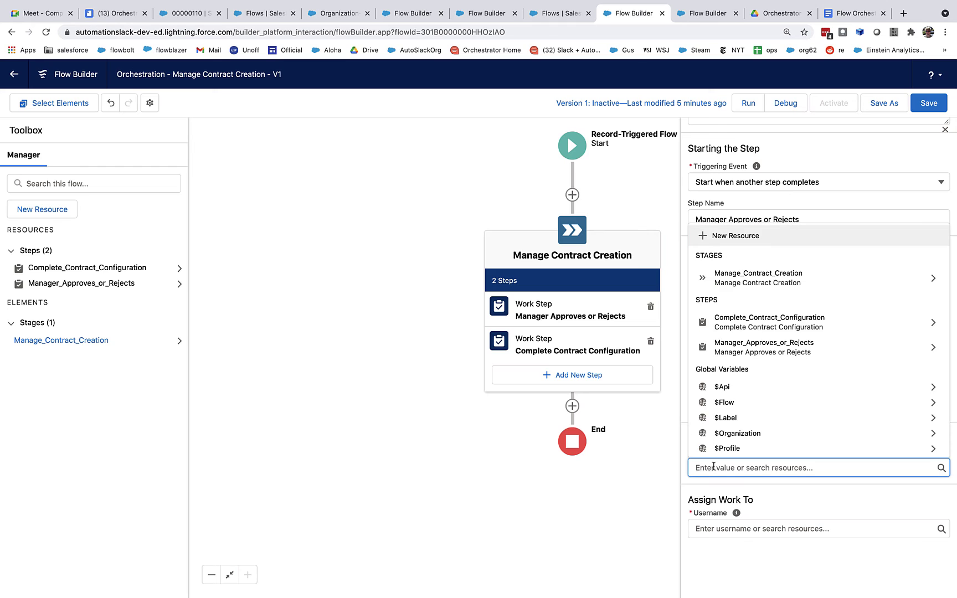
type("$record")
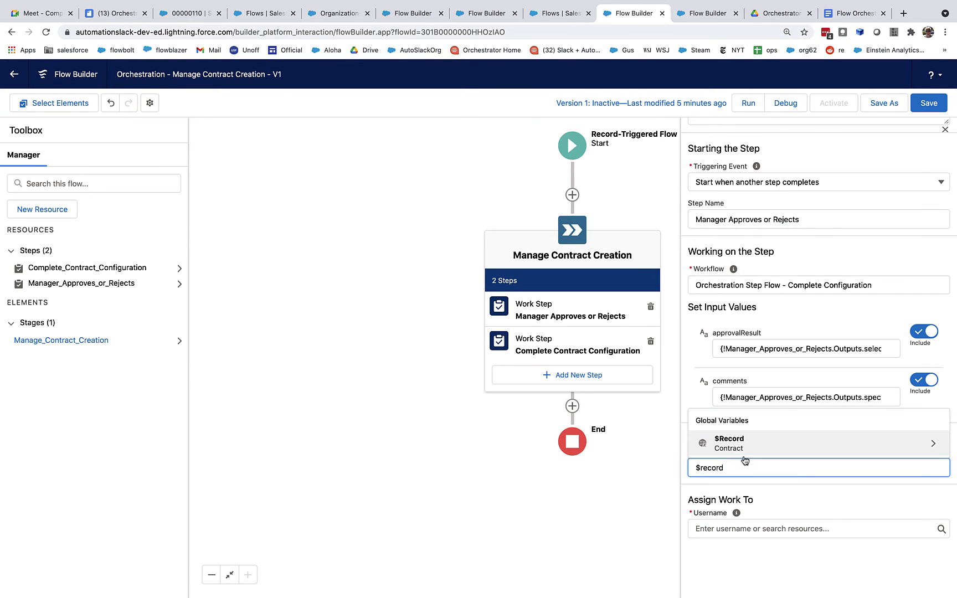
left_click(745, 460)
type(".Id")
left_click(753, 490)
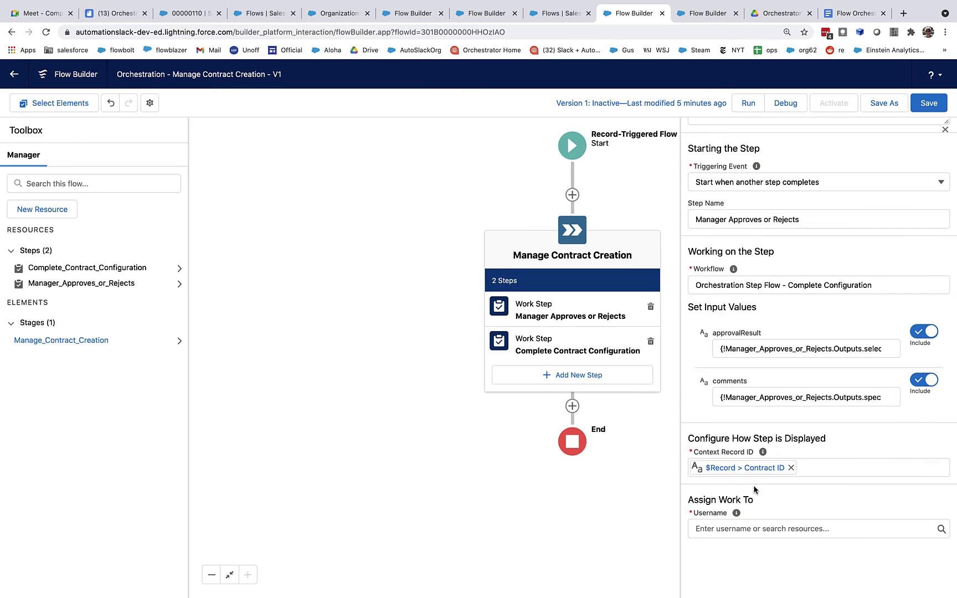
Paste the assignee's username, remove its leading space, then save and activate the orchestration.
left_click(741, 528)
key("super+v")
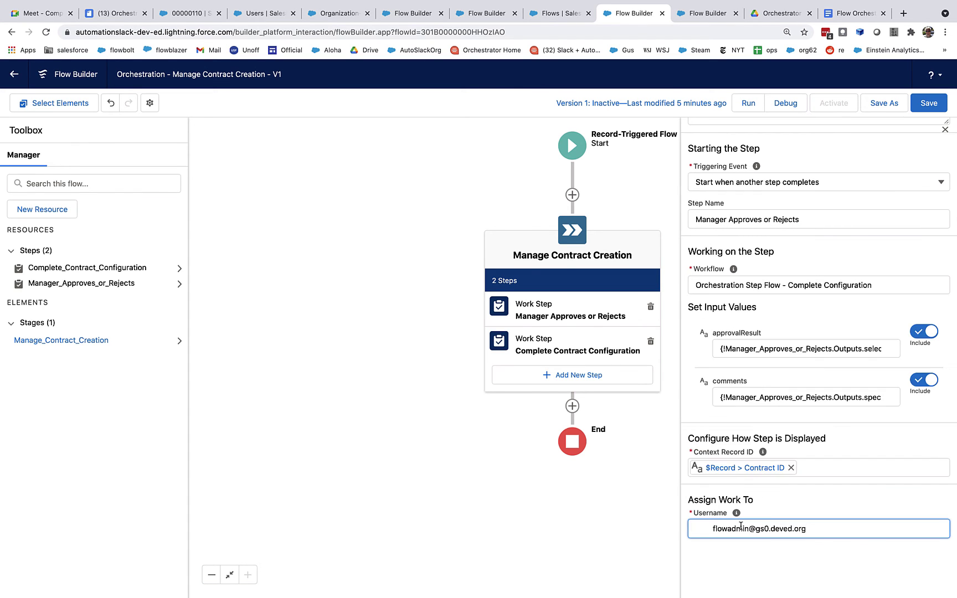
left_click(713, 529)
key("BackSpace")
key("BackSpace")
key("BackSpace")
key("BackSpace")
key("BackSpace")
key("BackSpace")
key("BackSpace")
key("BackSpace")
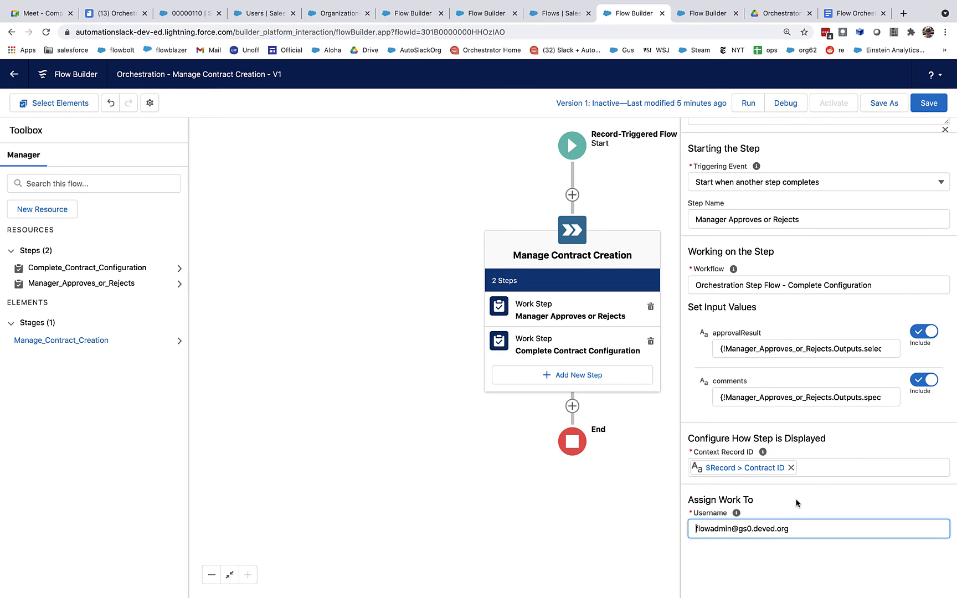
scroll(795, 502, "down", 2)
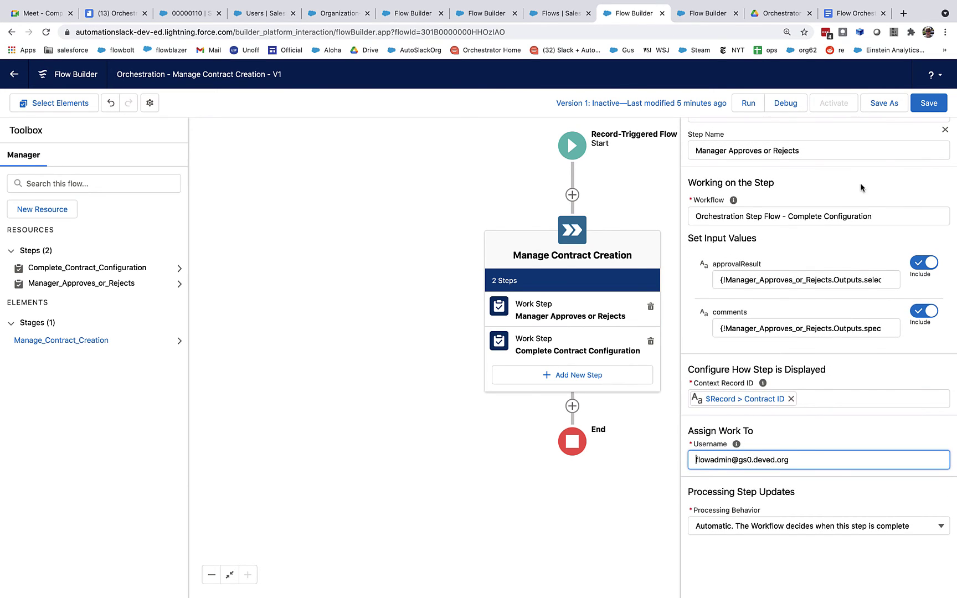
left_click(920, 105)
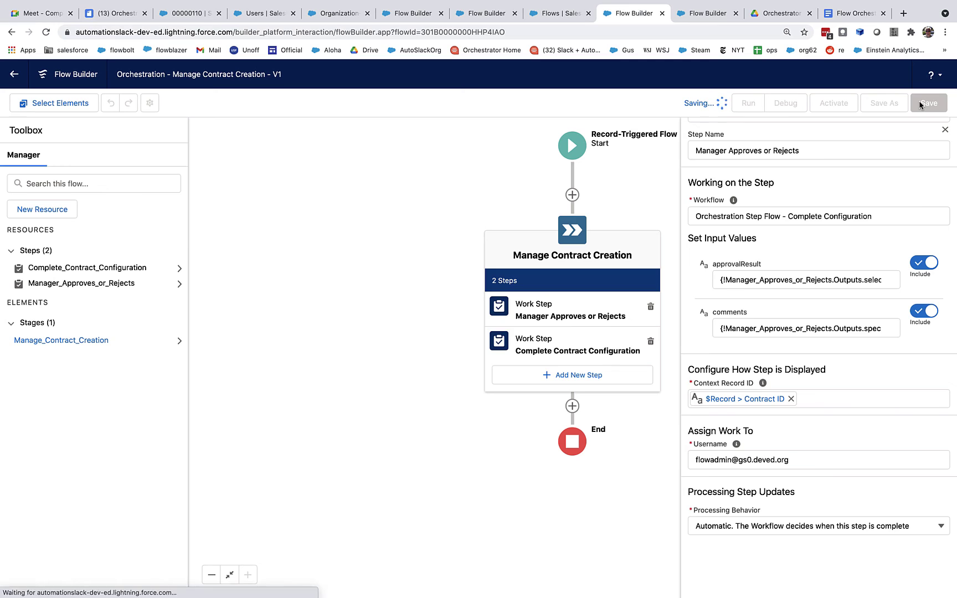
left_click(836, 104)
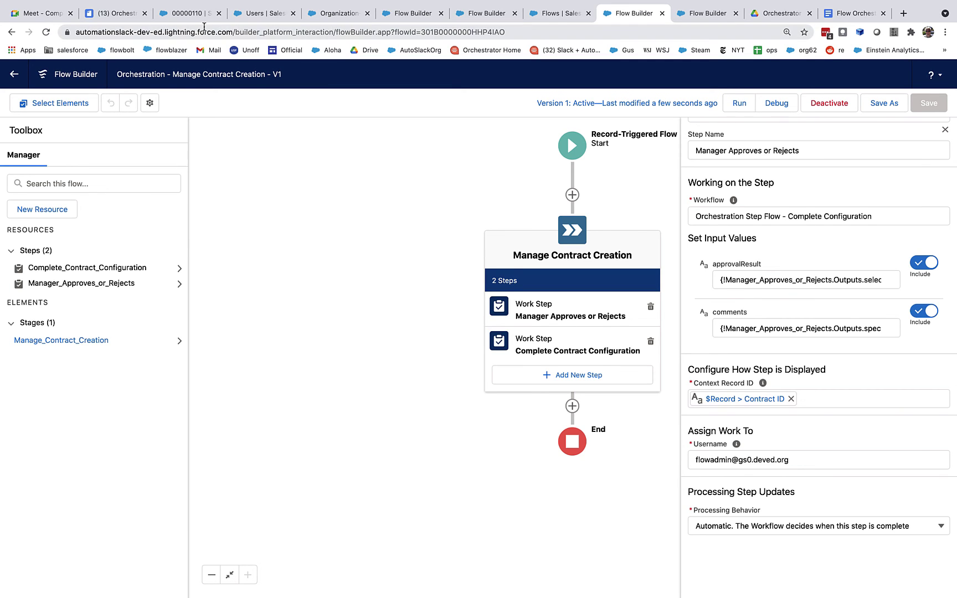
Exit full screen and narrow the Flow Builder window, closing the properties panel and recentering the diagram.
mouse_move(71, 4)
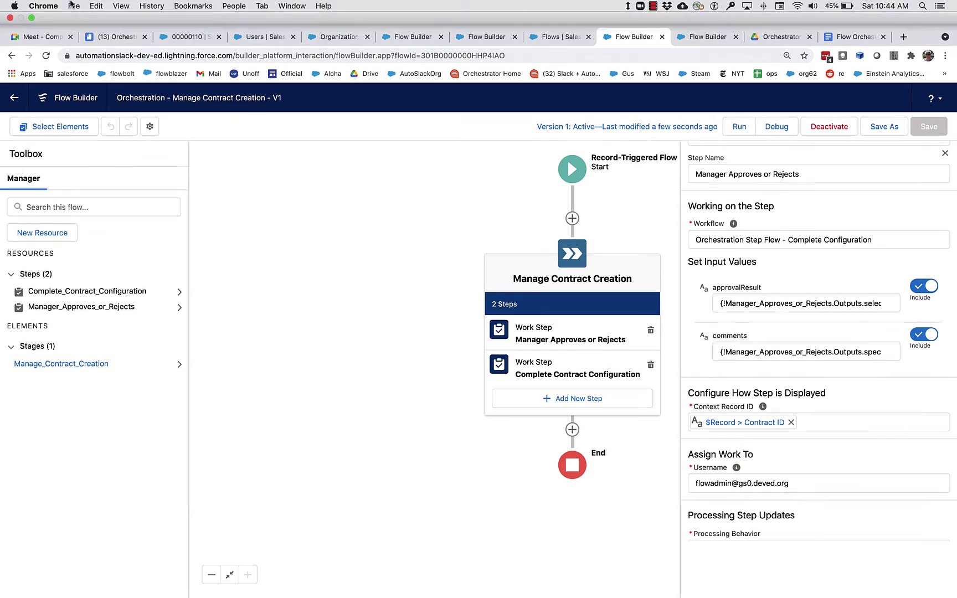
left_click(32, 18)
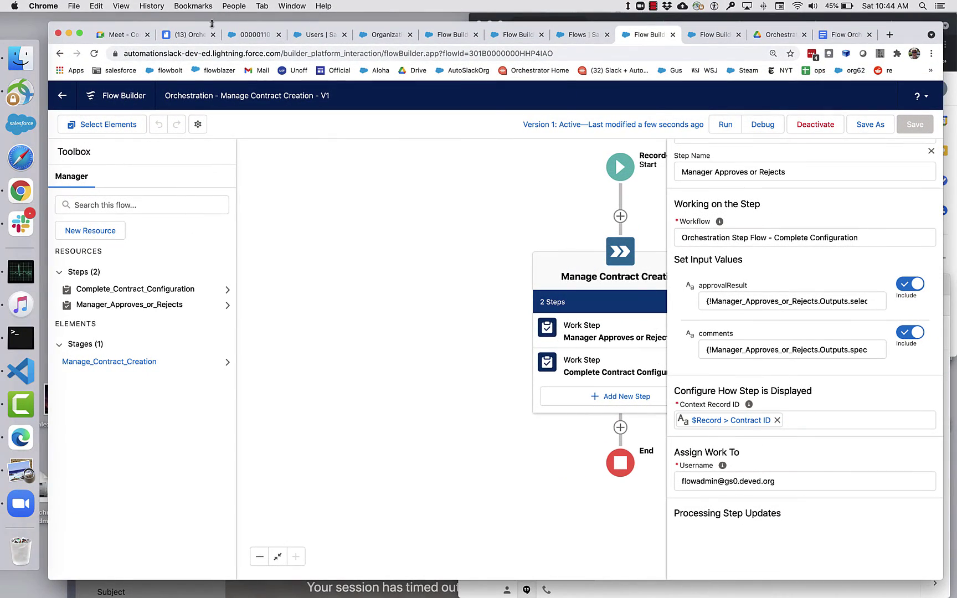
left_click_drag(213, 26, 181, 29)
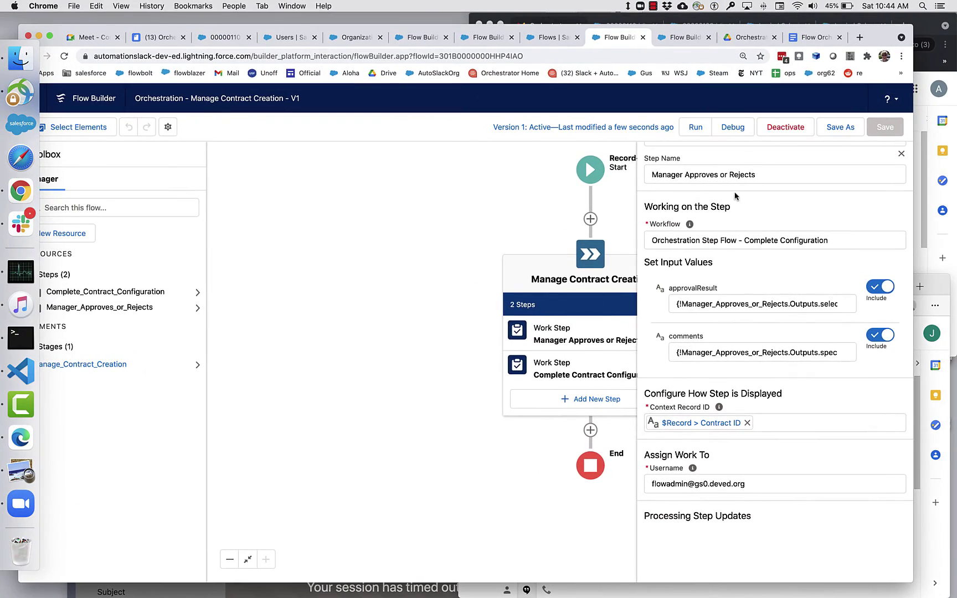
left_click_drag(907, 212, 634, 252)
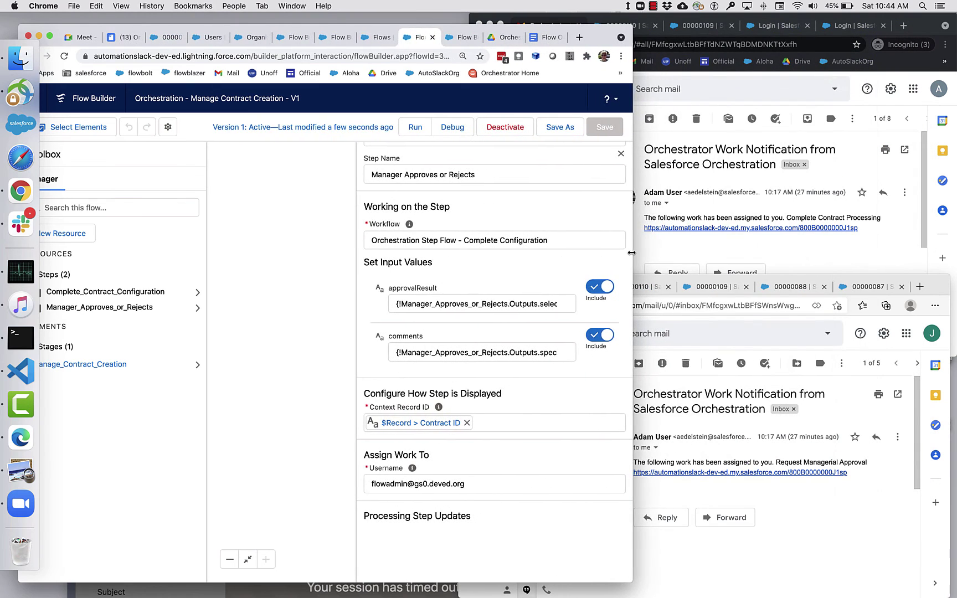
left_click(222, 320)
left_click_drag(220, 357, 173, 379)
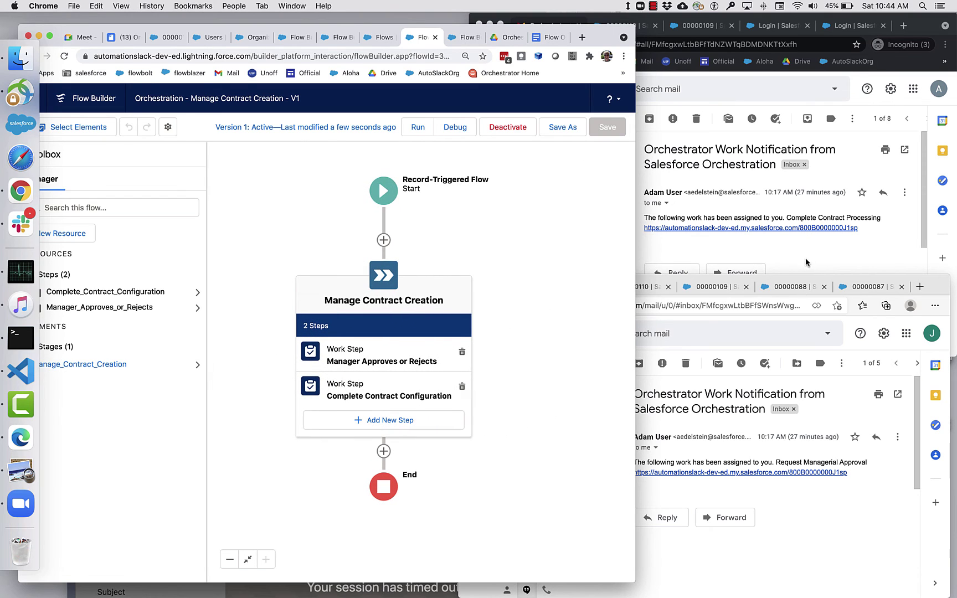
Confirm the manager's Gmail account and return that mailbox to its inbox.
left_click(918, 278)
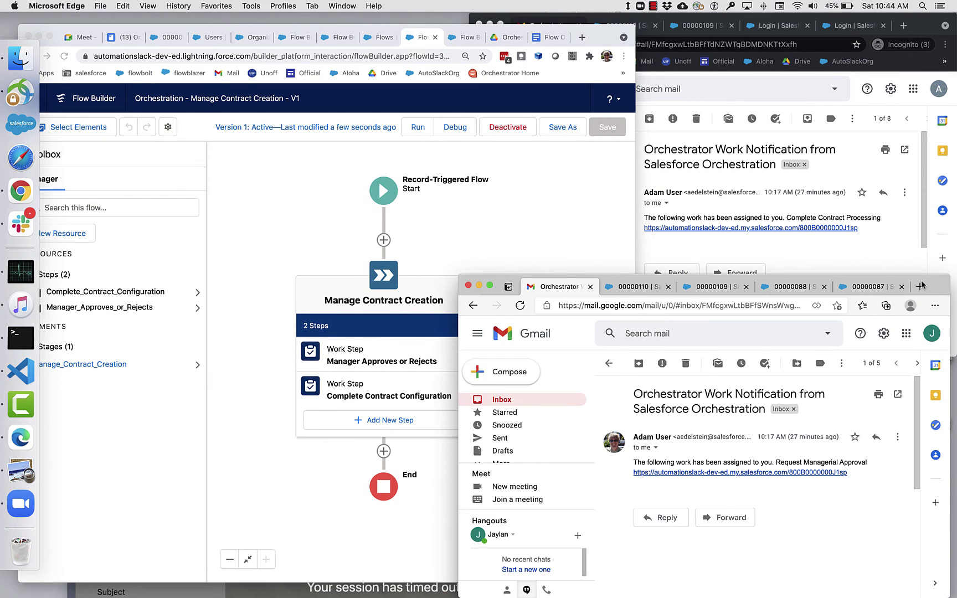
left_click(933, 333)
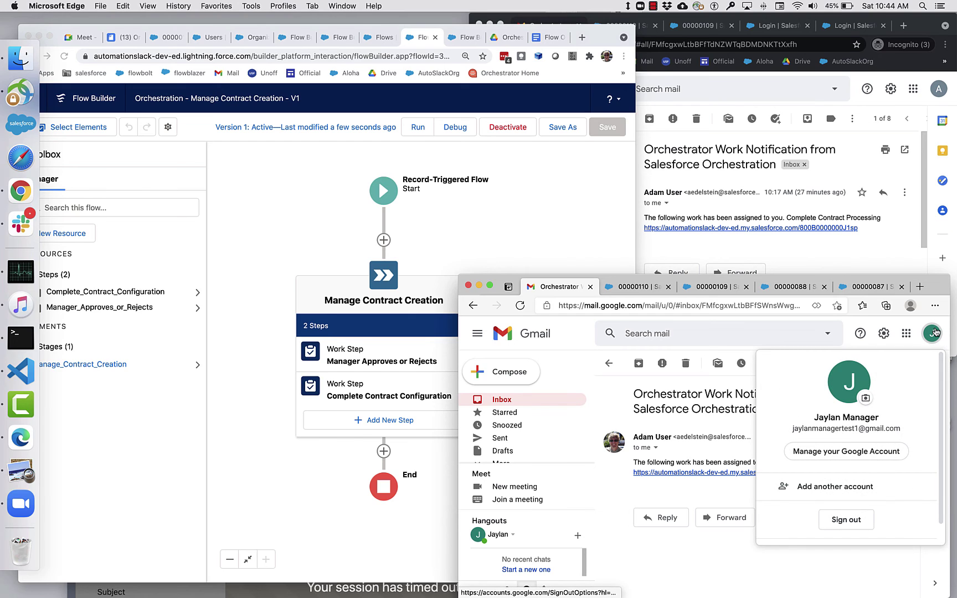
left_click(698, 331)
left_click(515, 399)
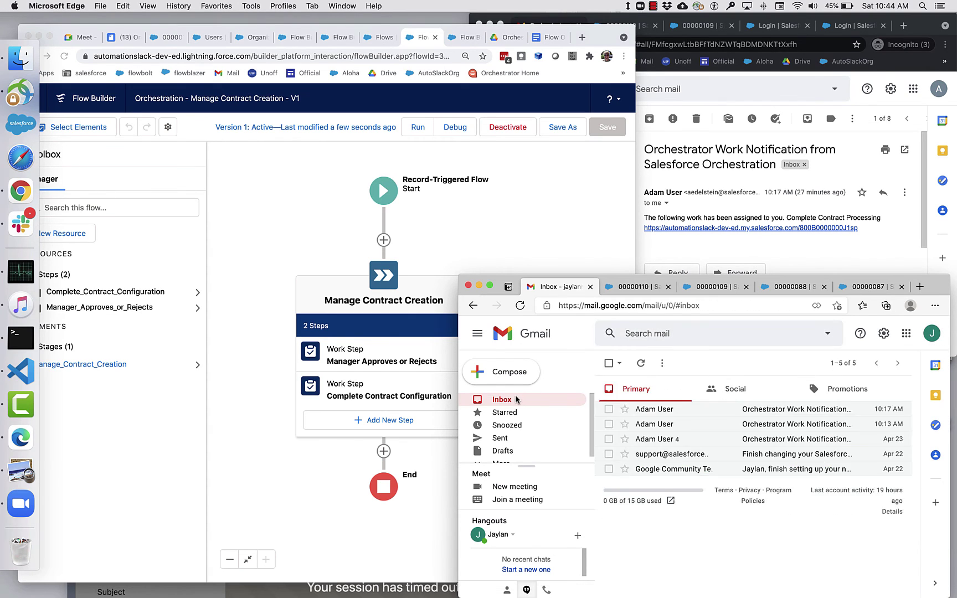
Confirm the other test user's Gmail account and return that mailbox to its inbox.
left_click(941, 93)
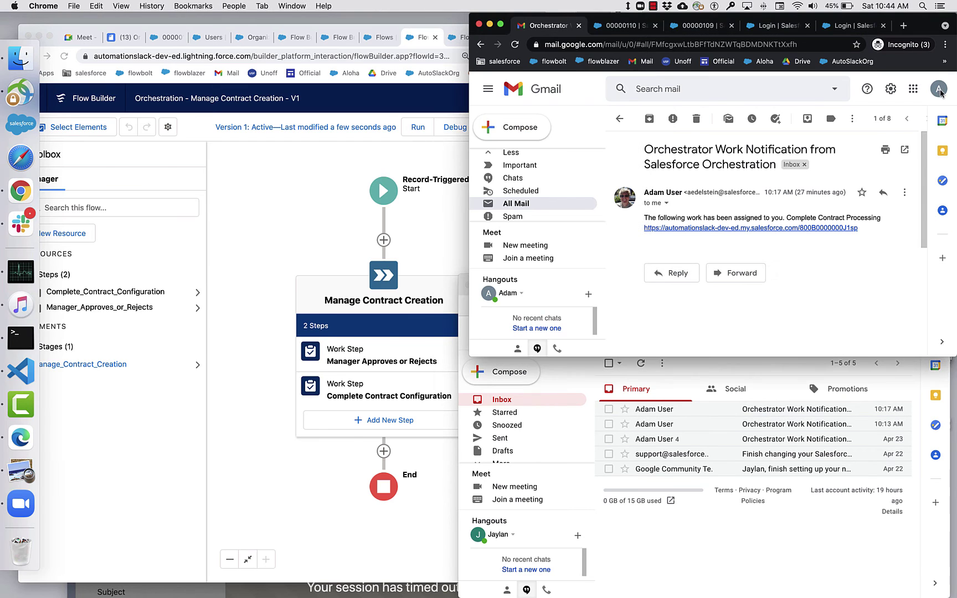
left_click(933, 91)
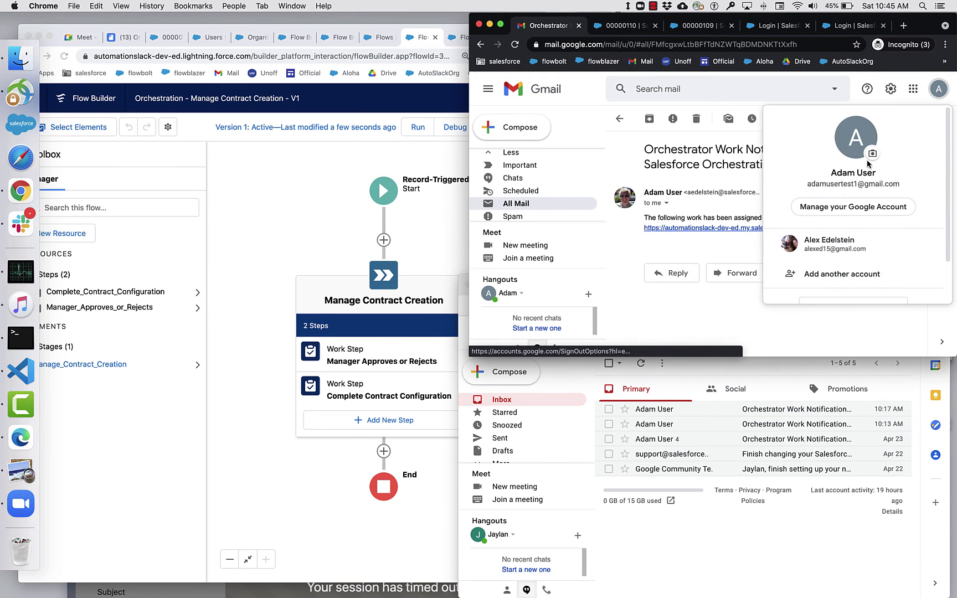
left_click(723, 172)
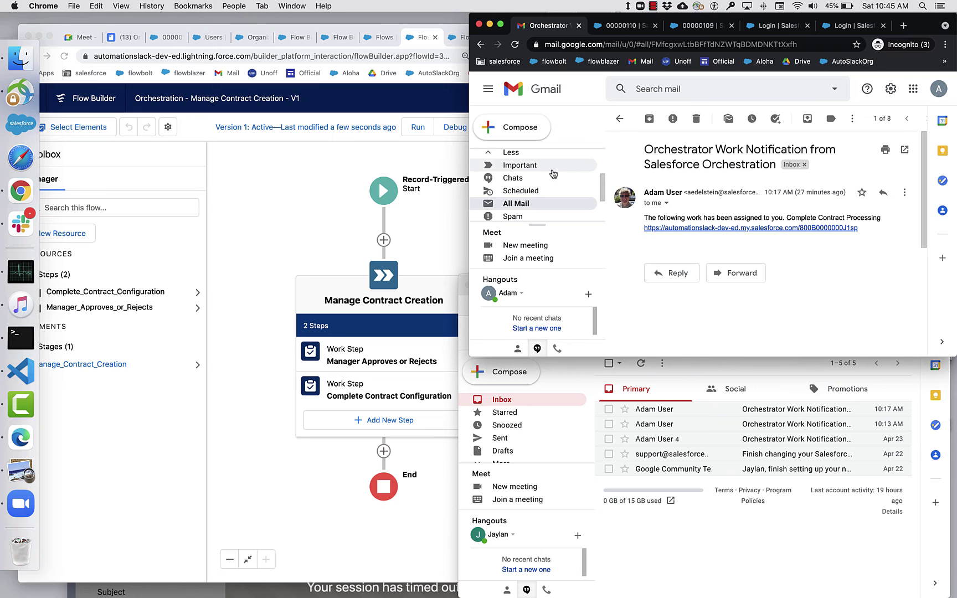
scroll(537, 180, "up", 3)
left_click(512, 155)
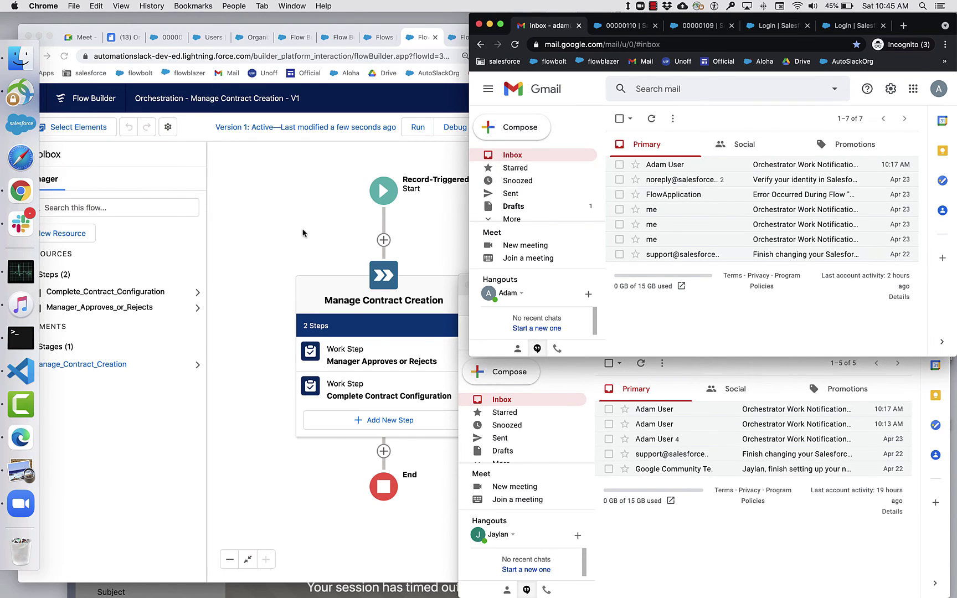
Go to the Contracts tab in Salesforce and start a New Contract.
left_click(256, 217)
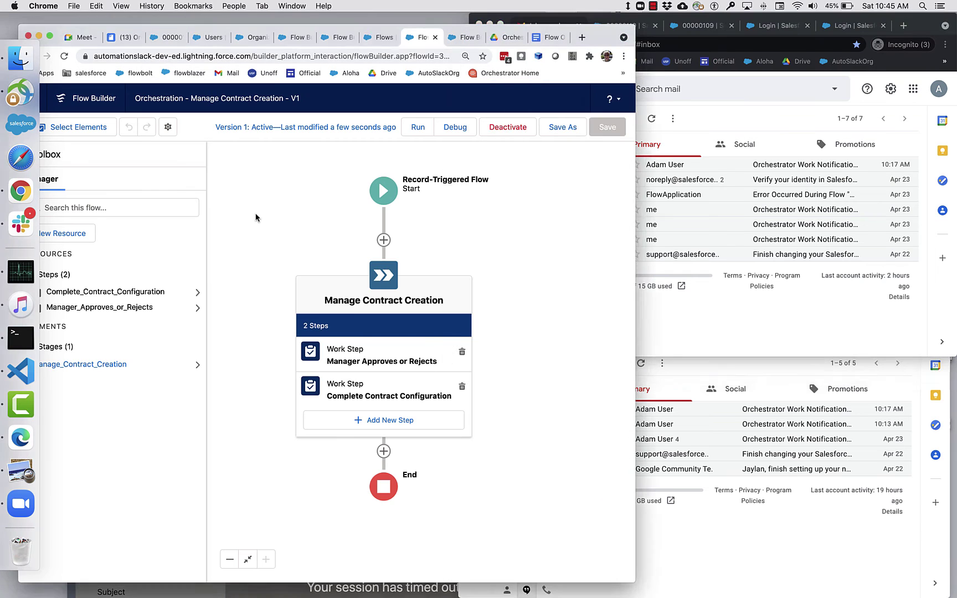
left_click(169, 37)
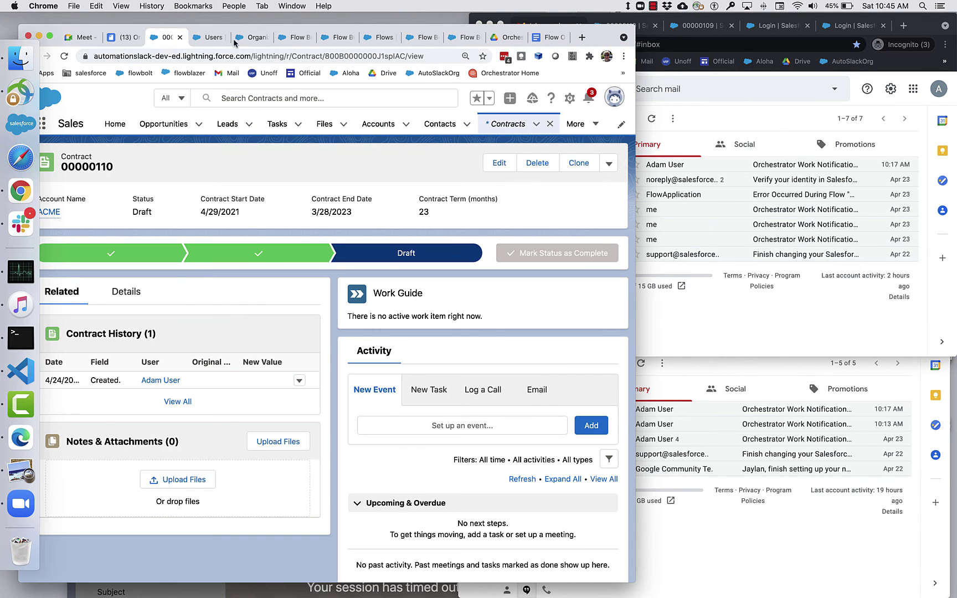
left_click(536, 124)
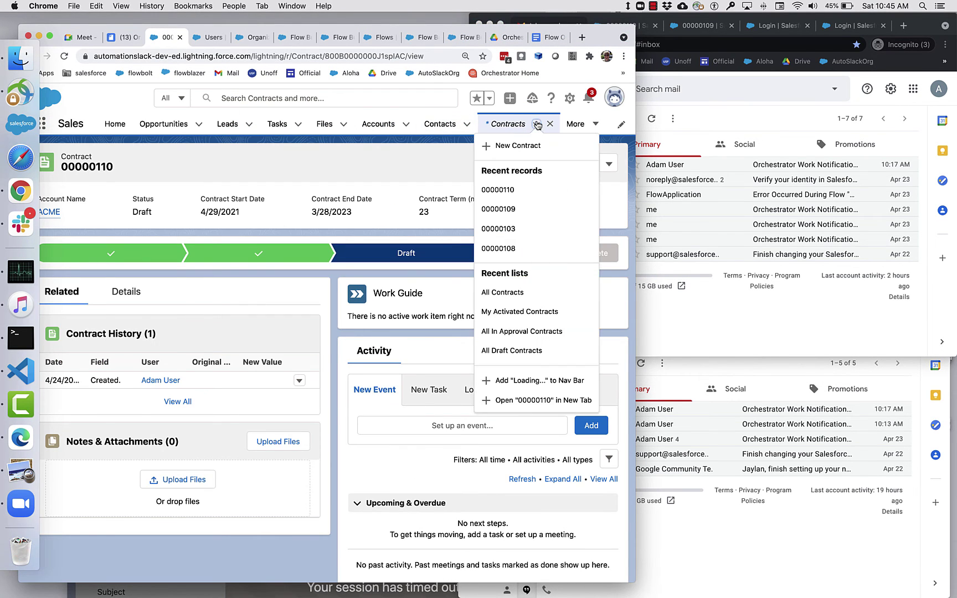
left_click(521, 149)
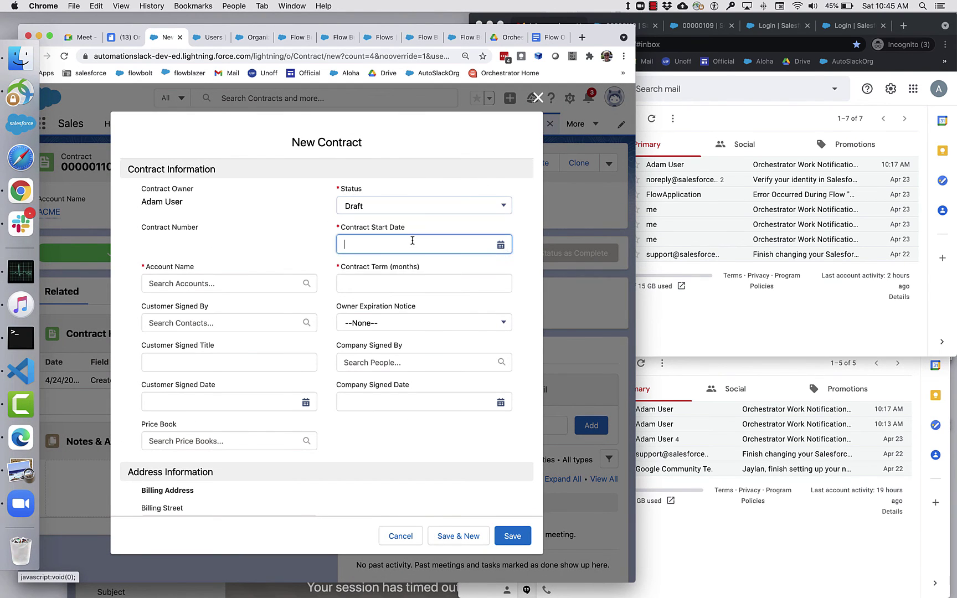
Set Start Date 4/29/2021, Contract Term 23 months, Account ACME, and save the contract.
left_click(418, 242)
left_click(443, 397)
left_click(408, 284)
type("23")
left_click(254, 290)
left_click(235, 308)
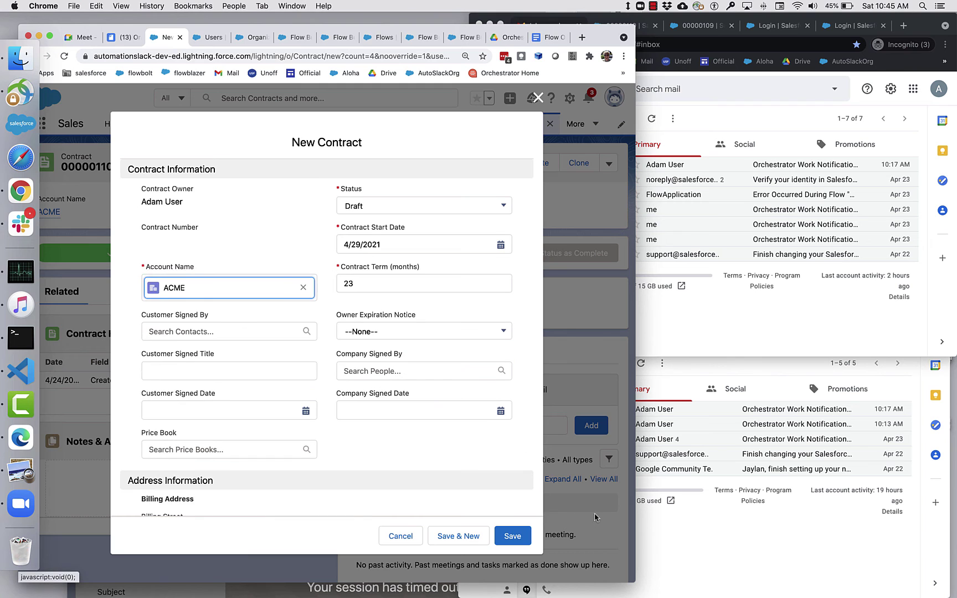
left_click(517, 534)
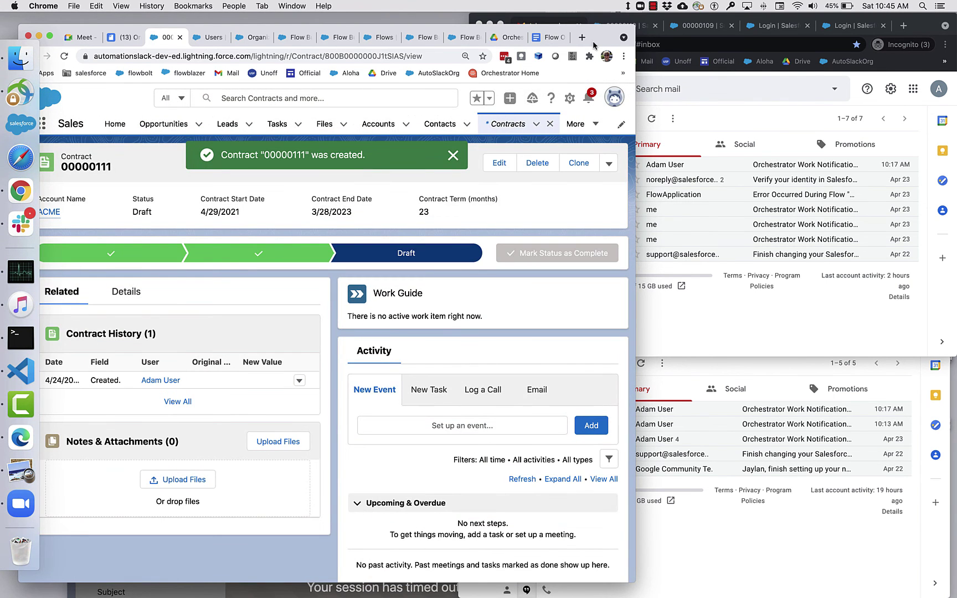
Reposition the window, dismiss the creation confirmation, and bring the other mailbox forward.
left_click_drag(593, 31, 616, 19)
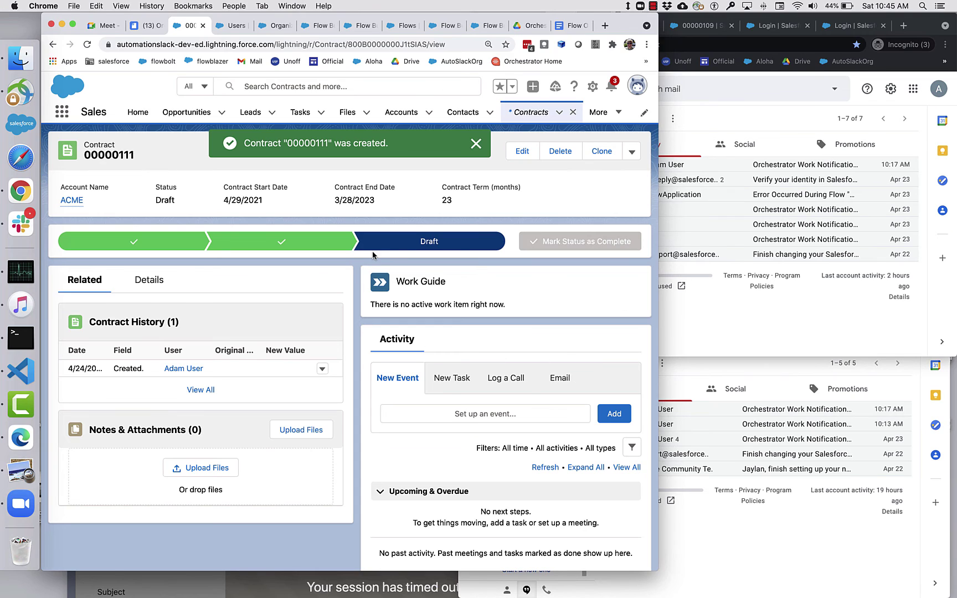
left_click(475, 143)
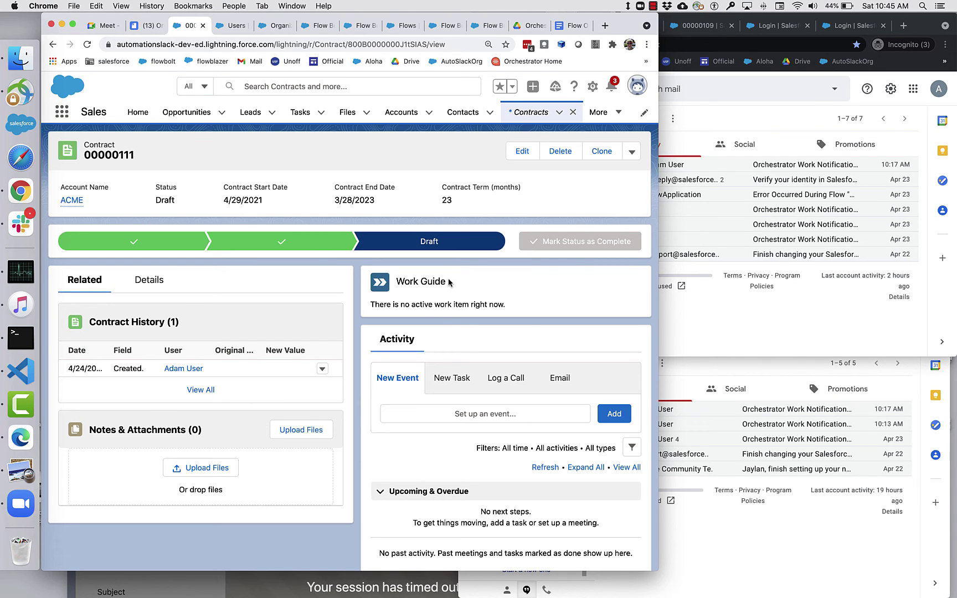
left_click(691, 321)
Refresh the manager's inbox, open the Orchestrator Work Notification, and follow its link to contract 00000111.
left_click(753, 503)
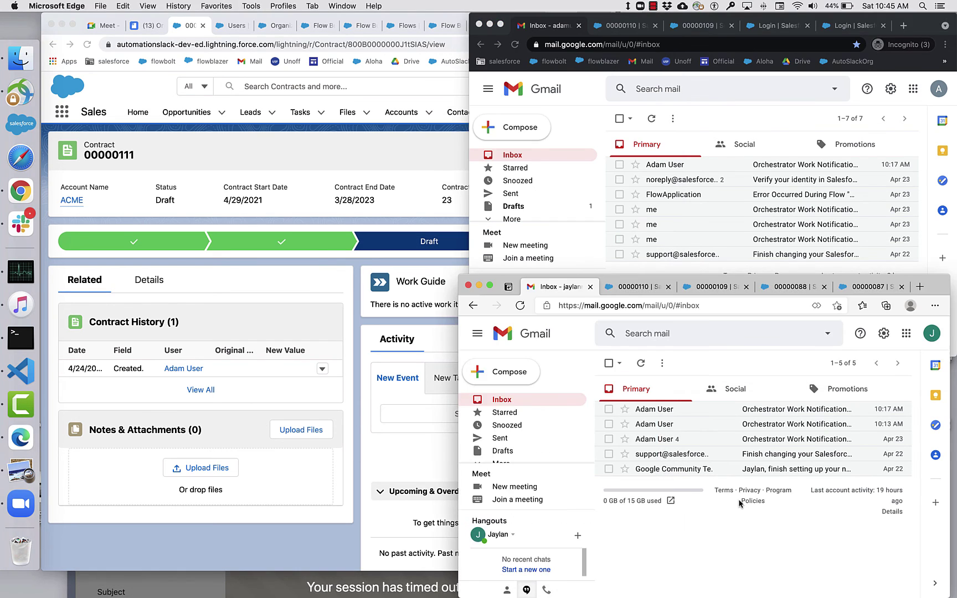
left_click(639, 365)
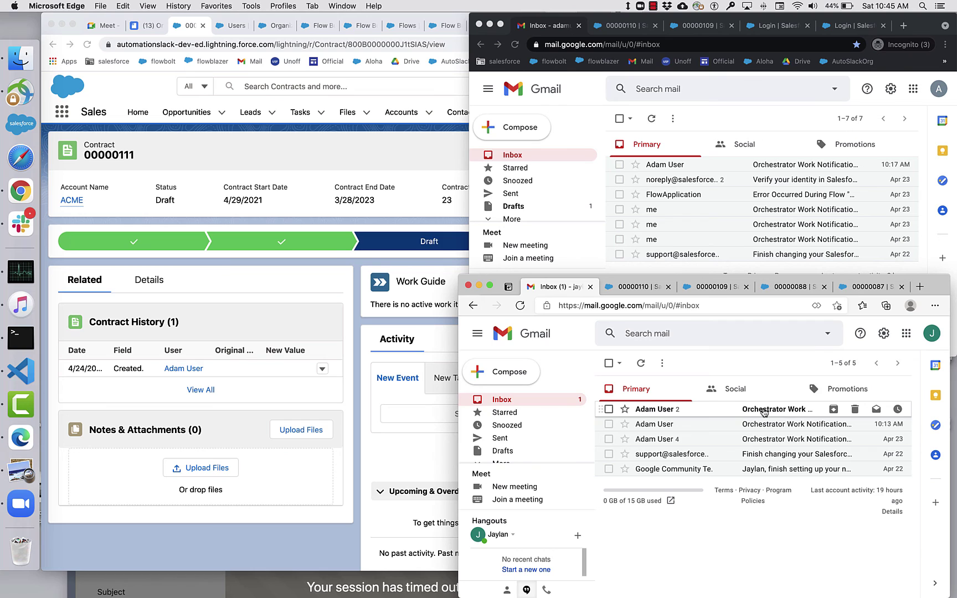
left_click(764, 413)
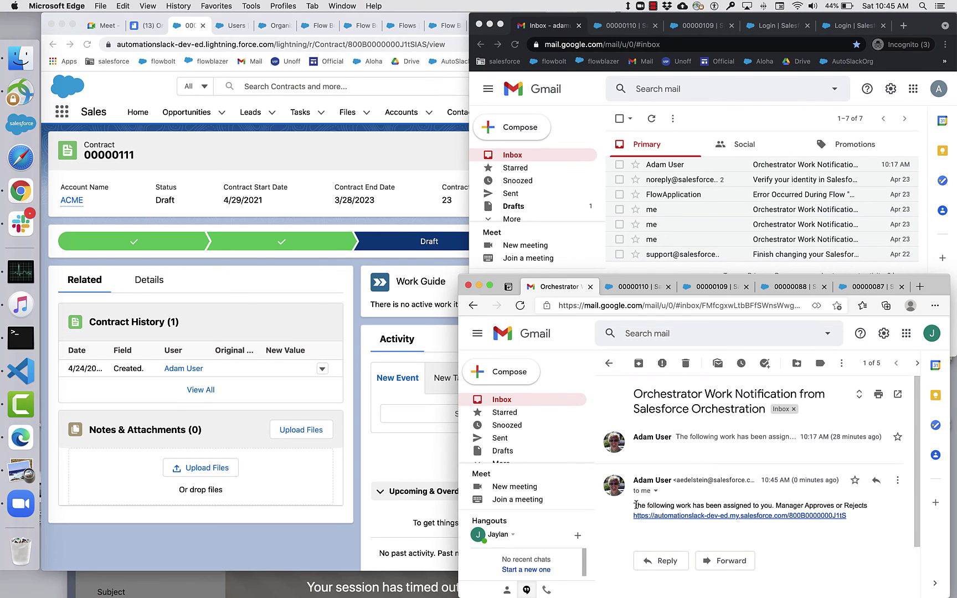
left_click_drag(866, 494, 860, 528)
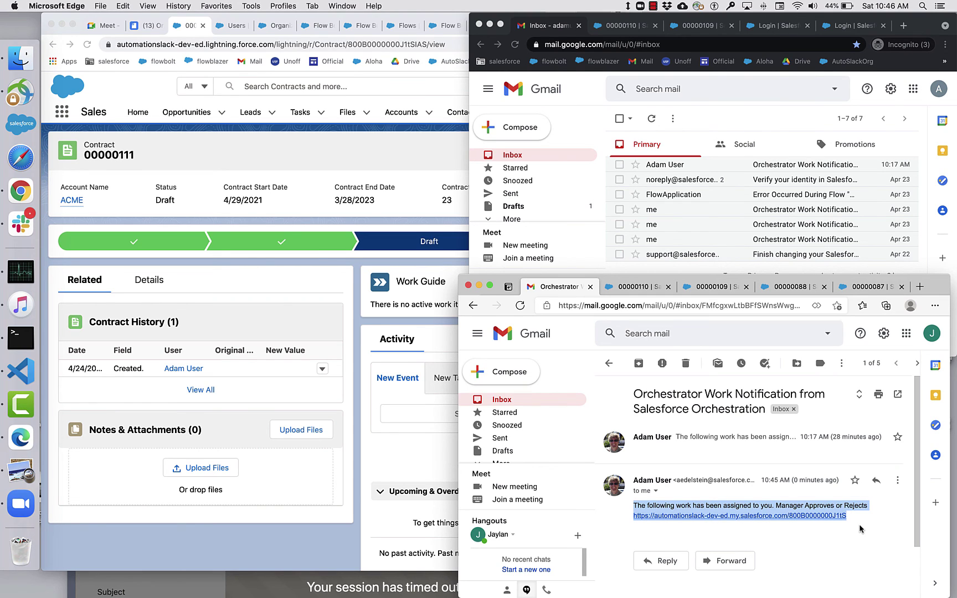
left_click(860, 529)
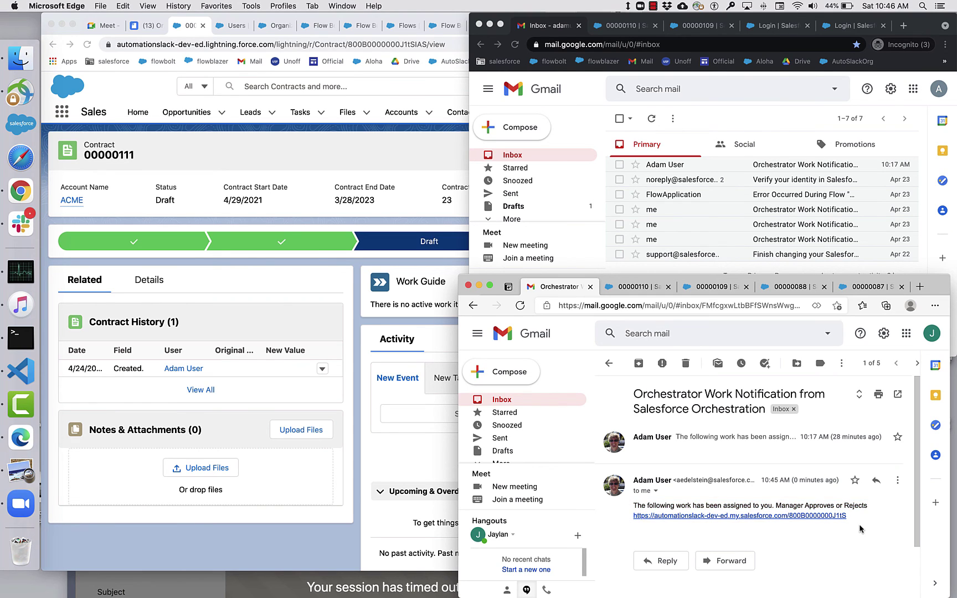
left_click(699, 516)
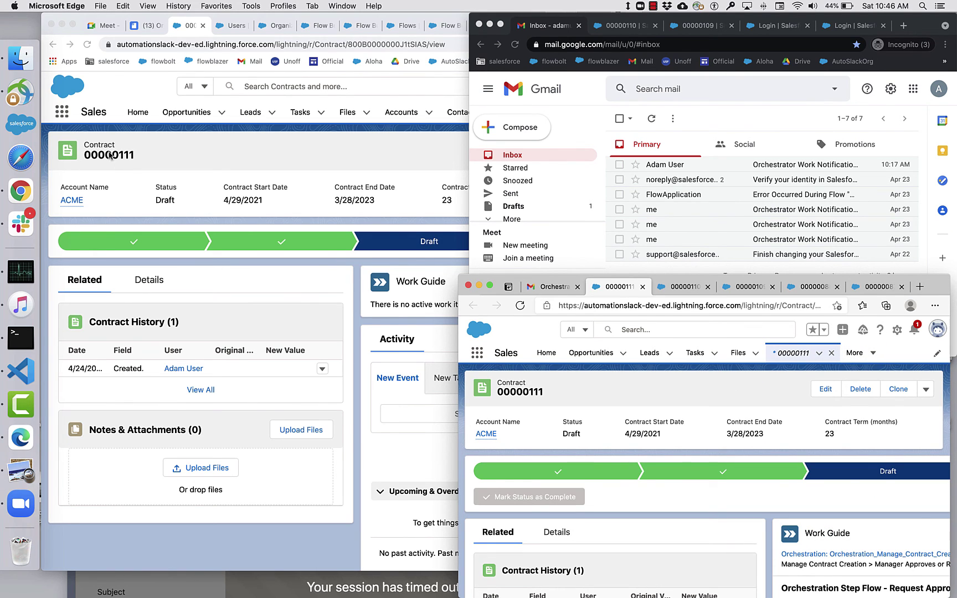
Check the signed-in user, then move and enlarge the window to show the Request Approval form.
left_click(937, 329)
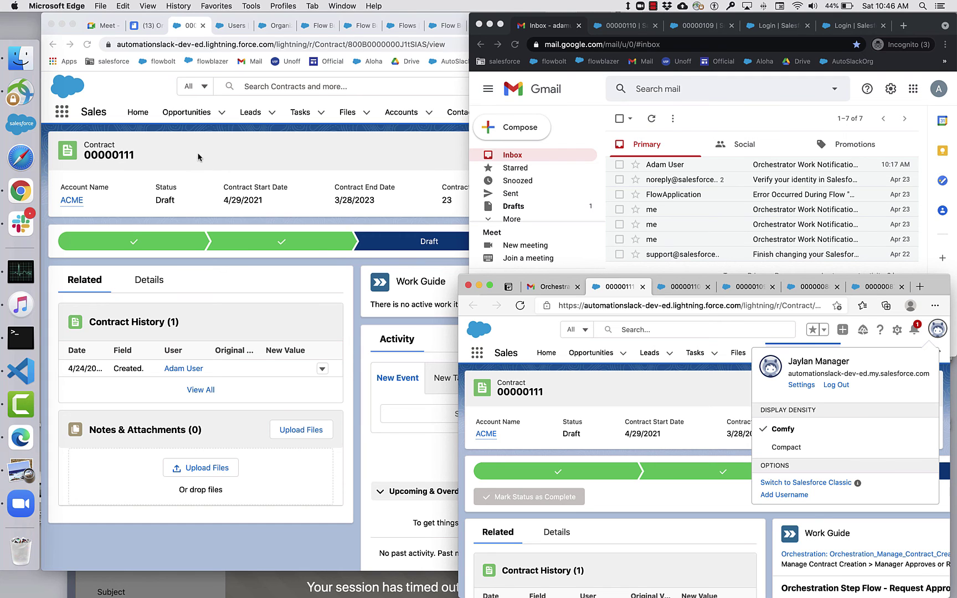
left_click(606, 387)
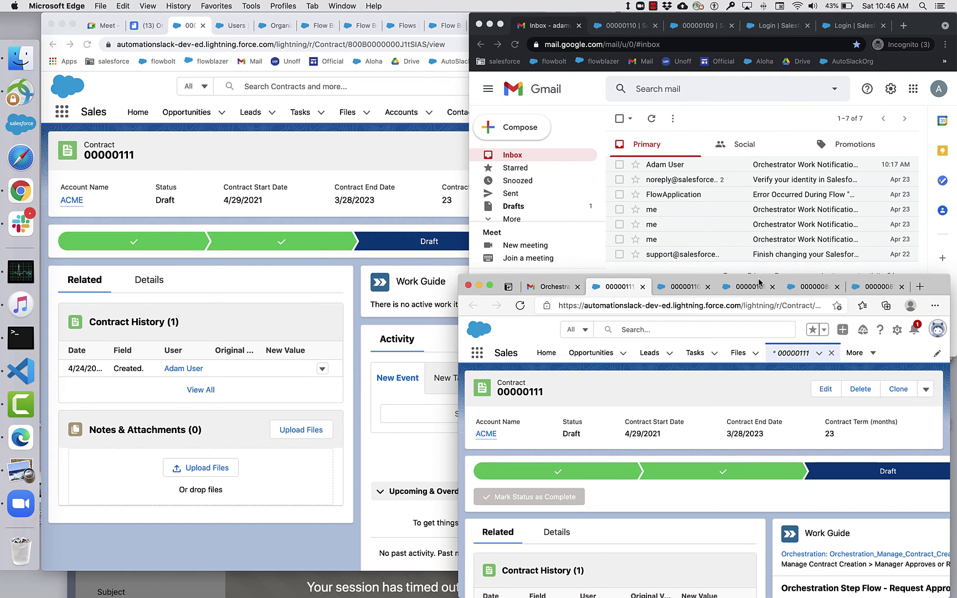
left_click_drag(933, 282, 898, 128)
left_click_drag(861, 446, 867, 593)
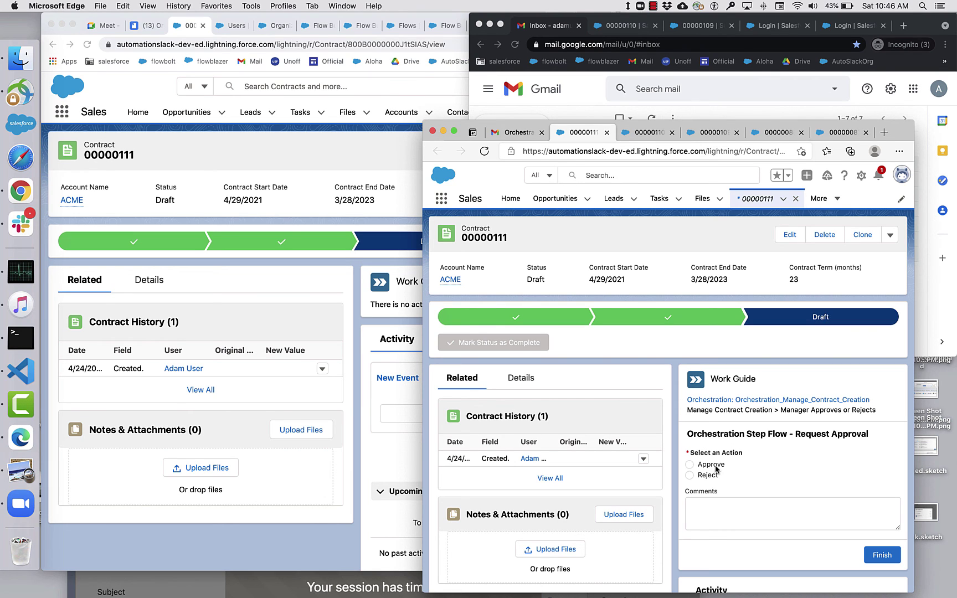
Review orchestration instance 00000090's steps in a new tab, then choose Approve on the contract.
right_click(746, 400)
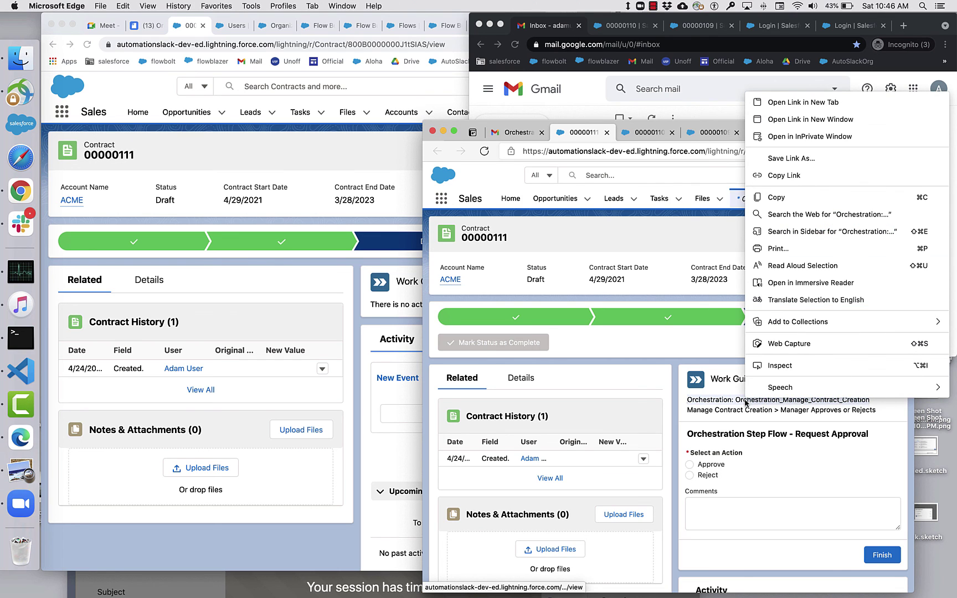
left_click(818, 102)
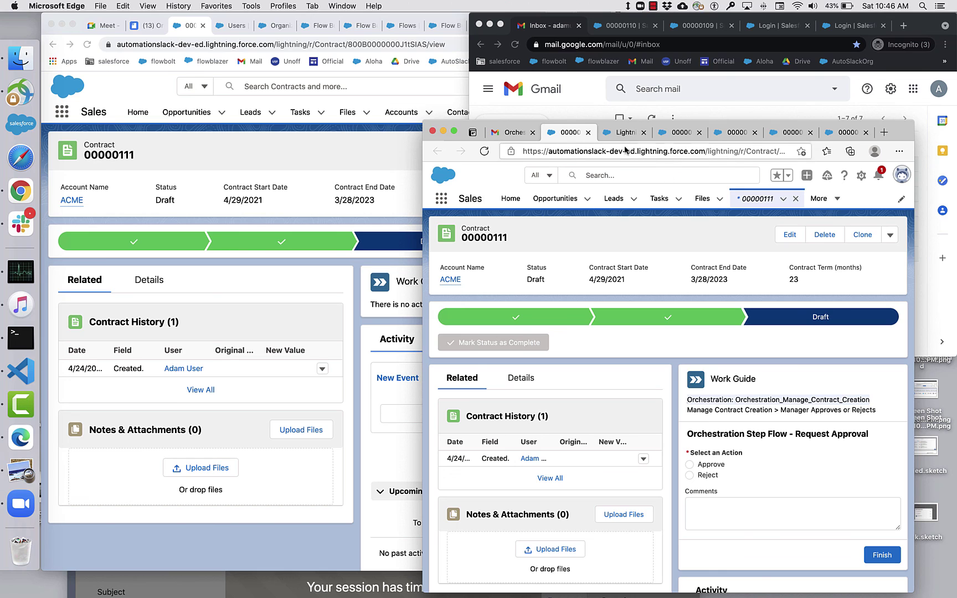
left_click(623, 133)
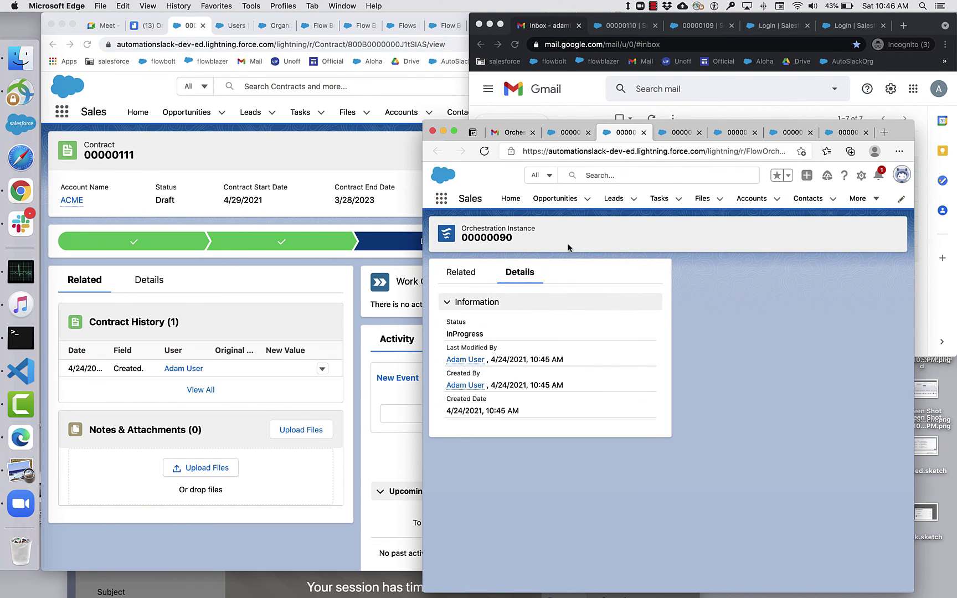
left_click(462, 277)
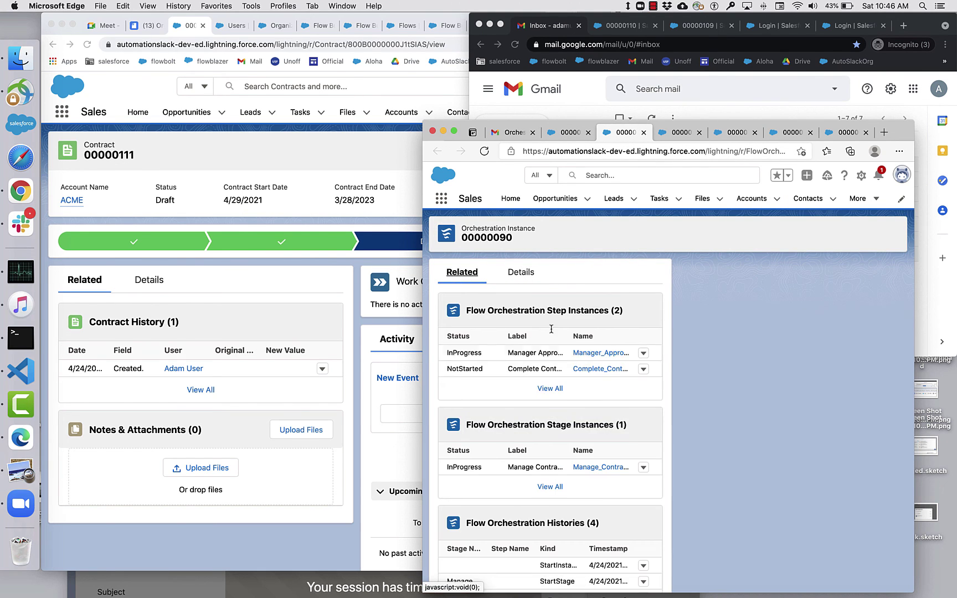
left_click(566, 134)
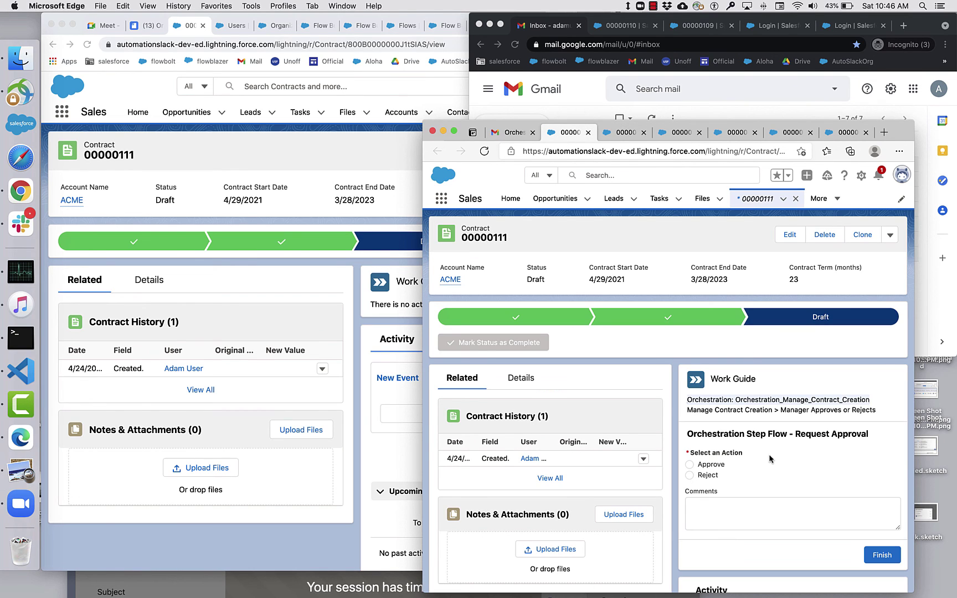
left_click(717, 466)
Enter the comment 'Great Job! Let's close this contract!' and finish the approval.
left_click(739, 508)
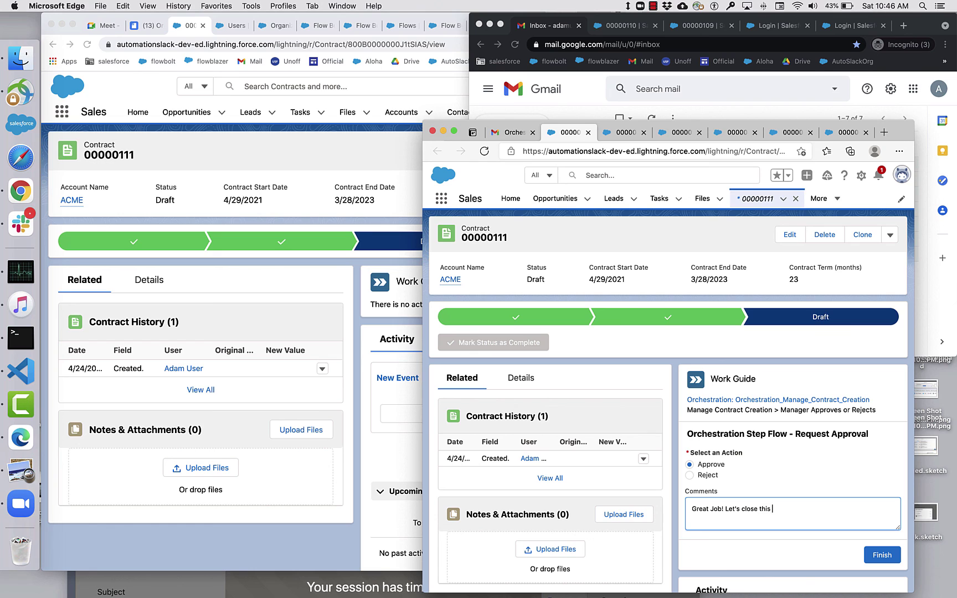
left_click(882, 554)
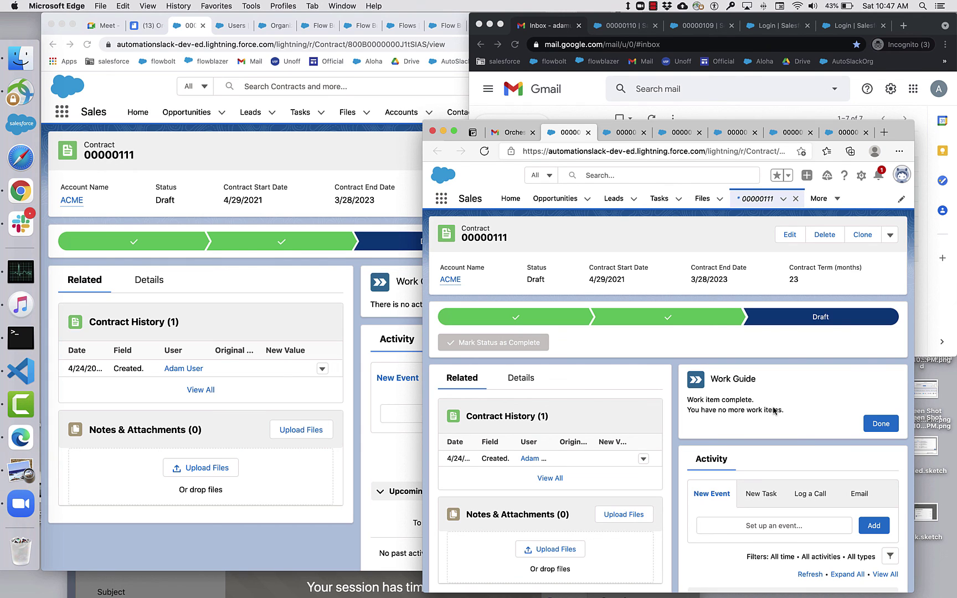
Open the new Complete Contract Configuration email, follow its link, and view orchestration instance 00000090.
left_click(927, 314)
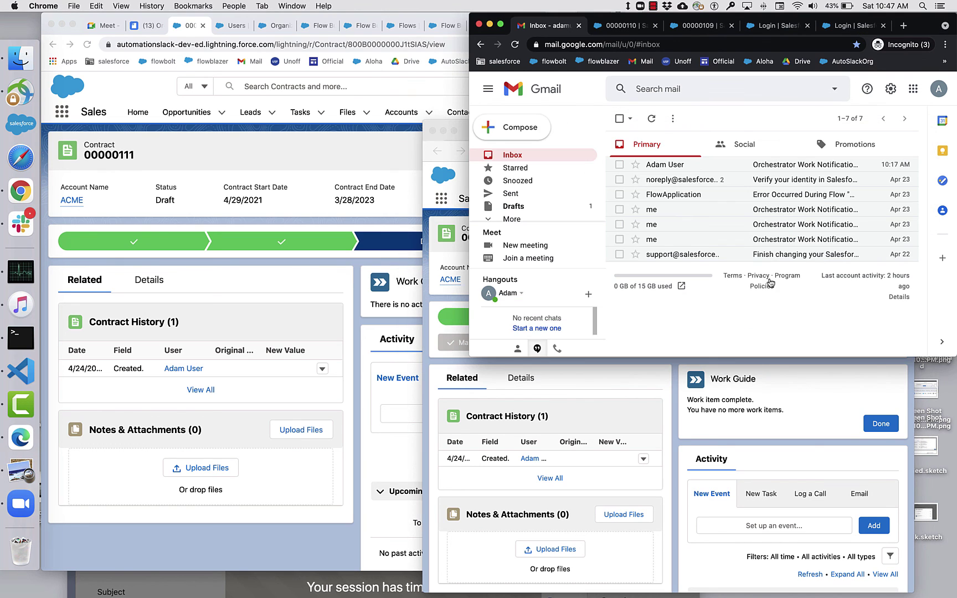
left_click(653, 127)
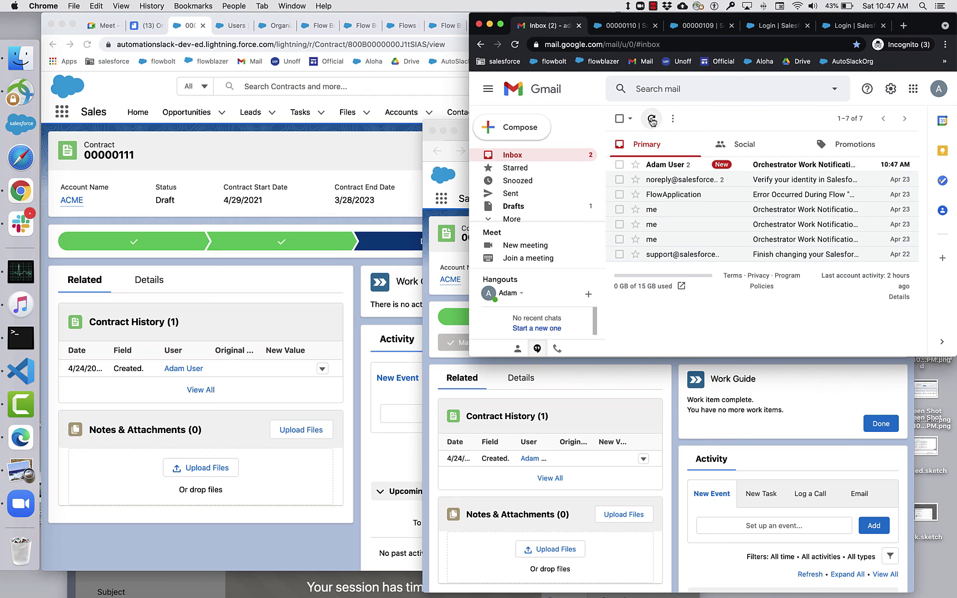
left_click(776, 165)
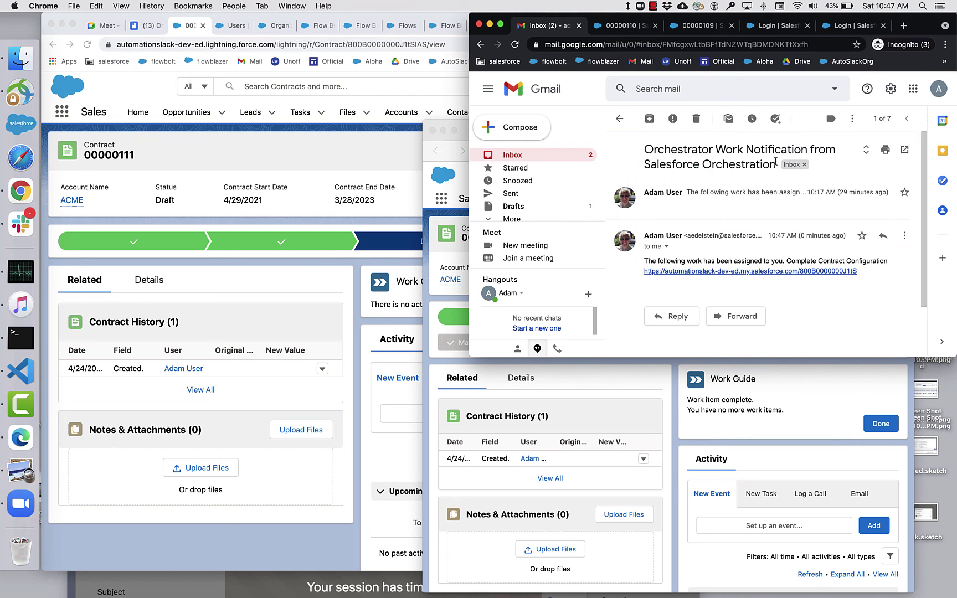
left_click(737, 271)
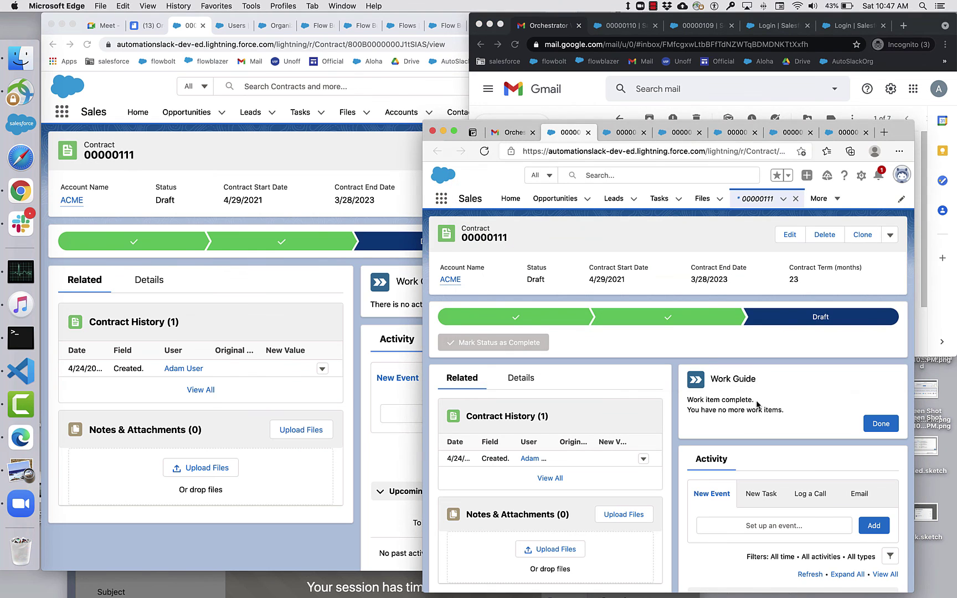
left_click(618, 132)
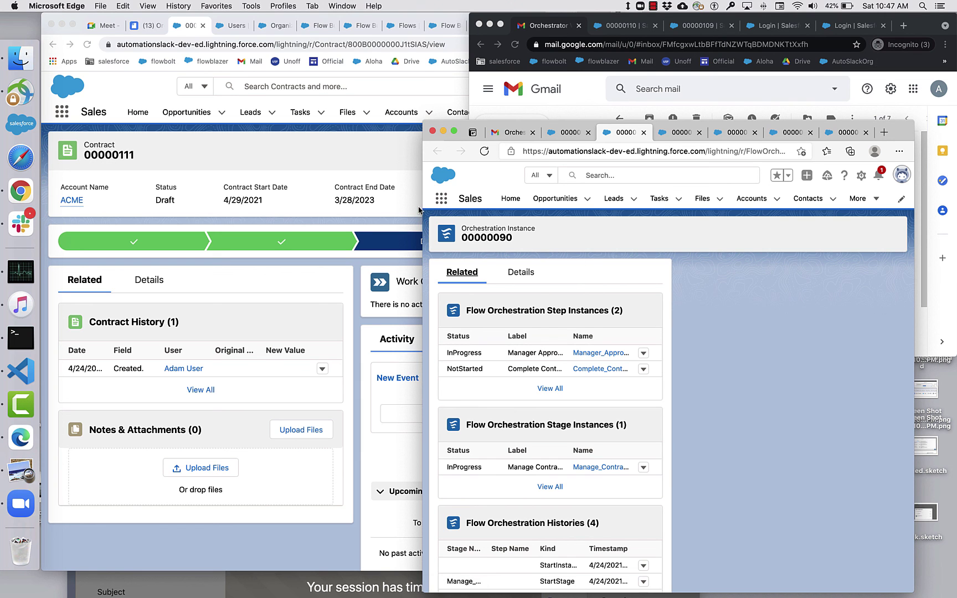
Reload instance 00000090 and verify the approval step is Completed and Complete Contract Configuration is InProgress.
left_click_drag(423, 208, 300, 215)
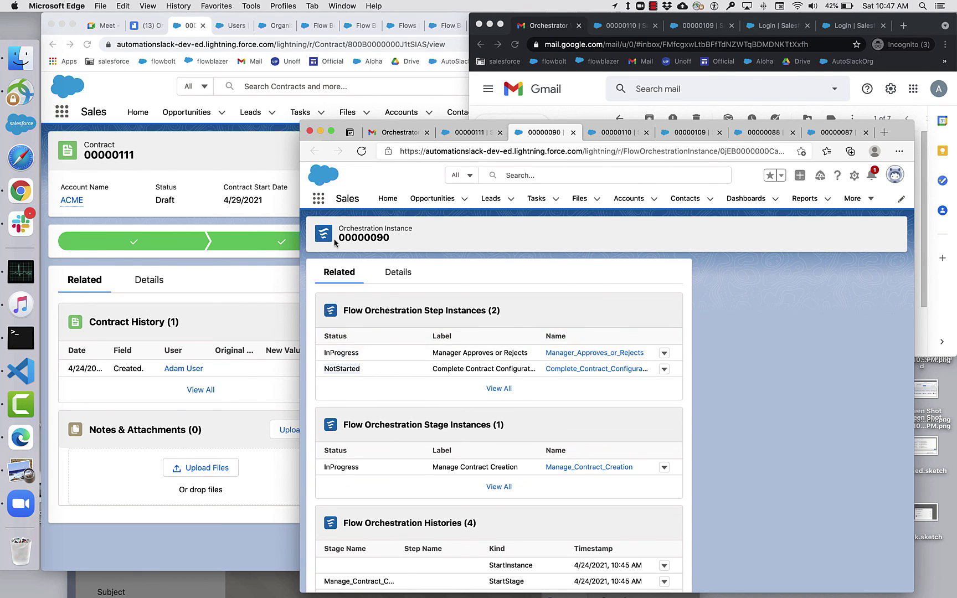
left_click(362, 151)
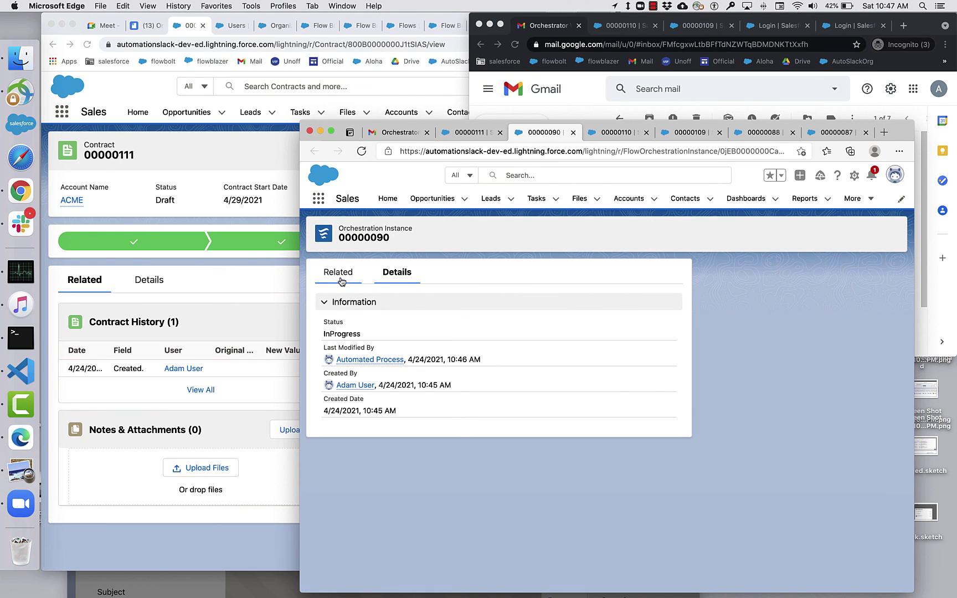
left_click(338, 273)
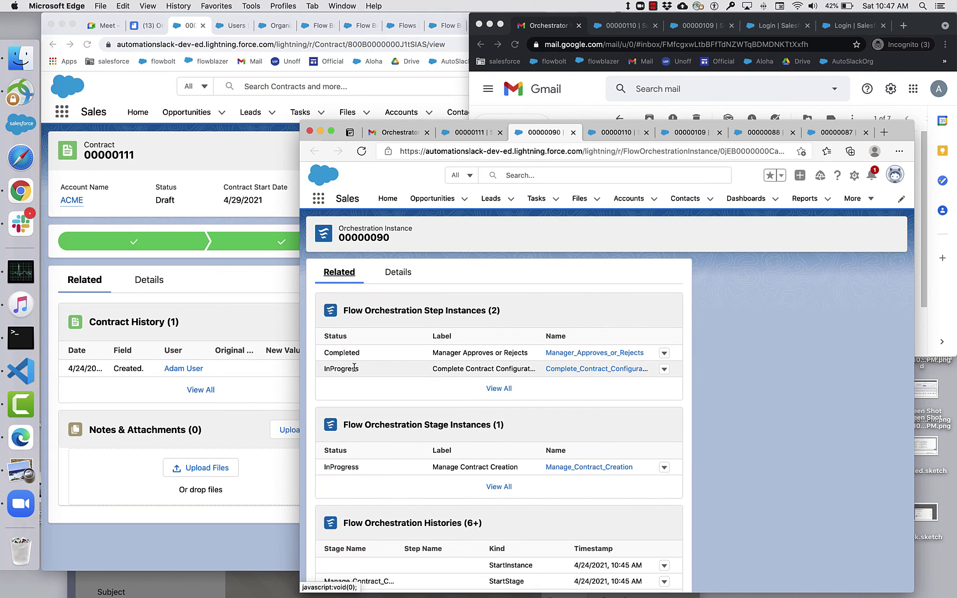
left_click(611, 109)
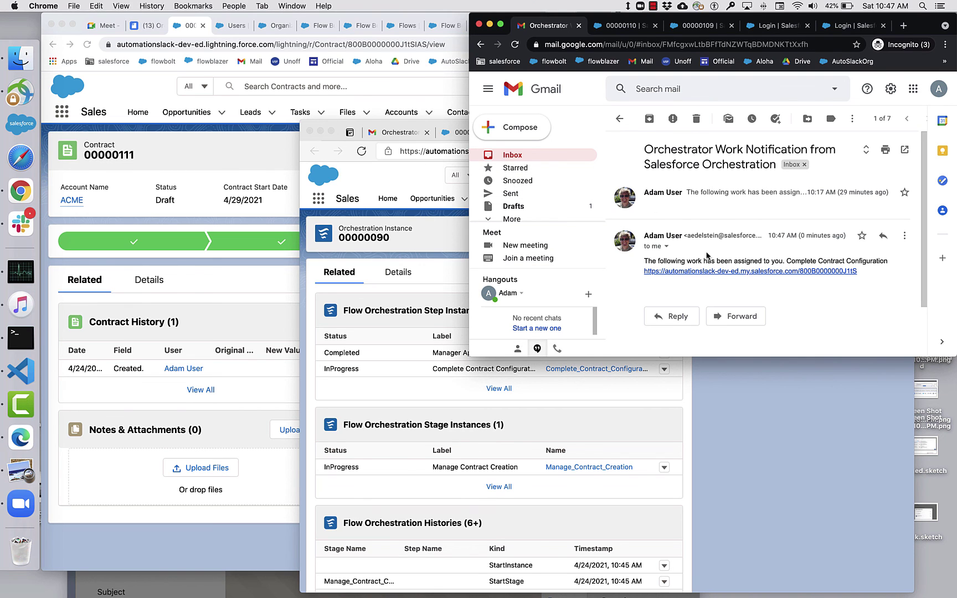
Reload contract 00000111 and highlight the Complete Configuration step's 'approve' result and approval comment.
left_click(248, 161)
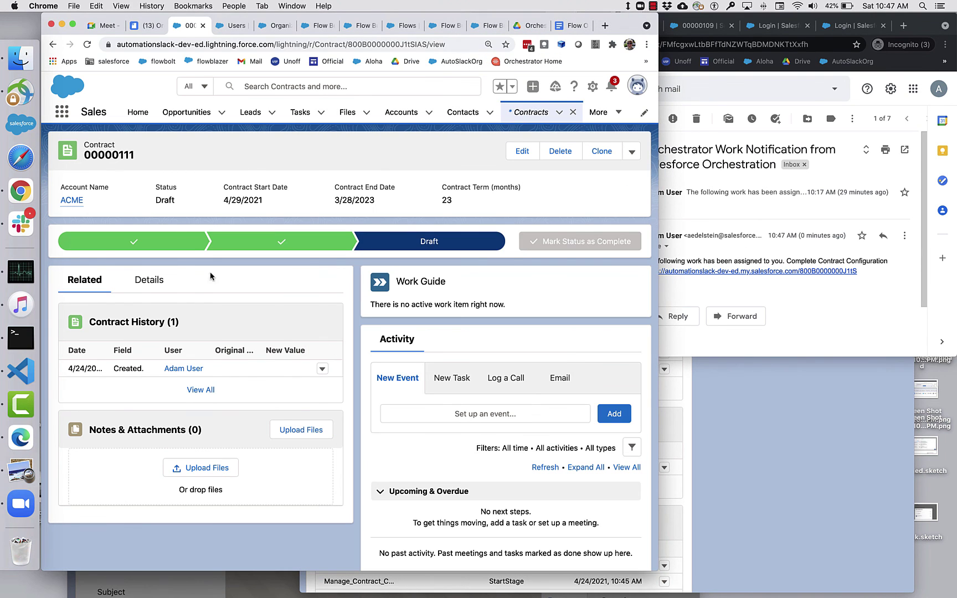
left_click(89, 45)
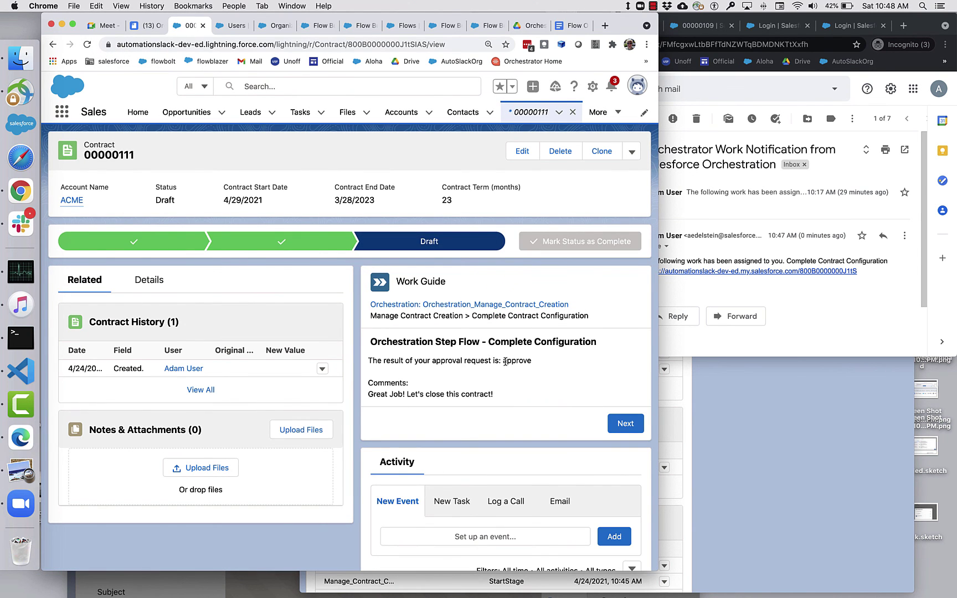
left_click_drag(501, 362, 550, 367)
left_click_drag(503, 396, 364, 399)
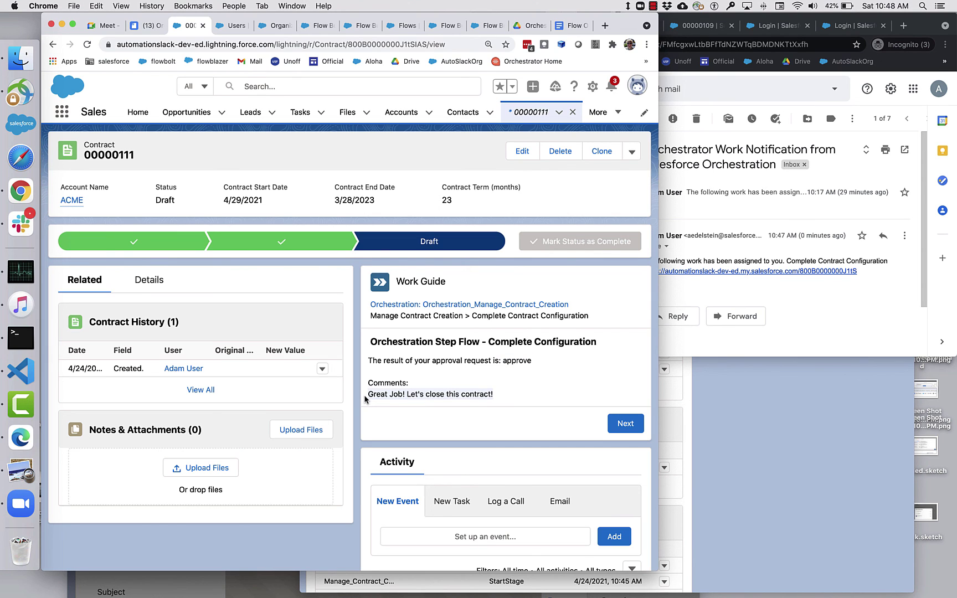